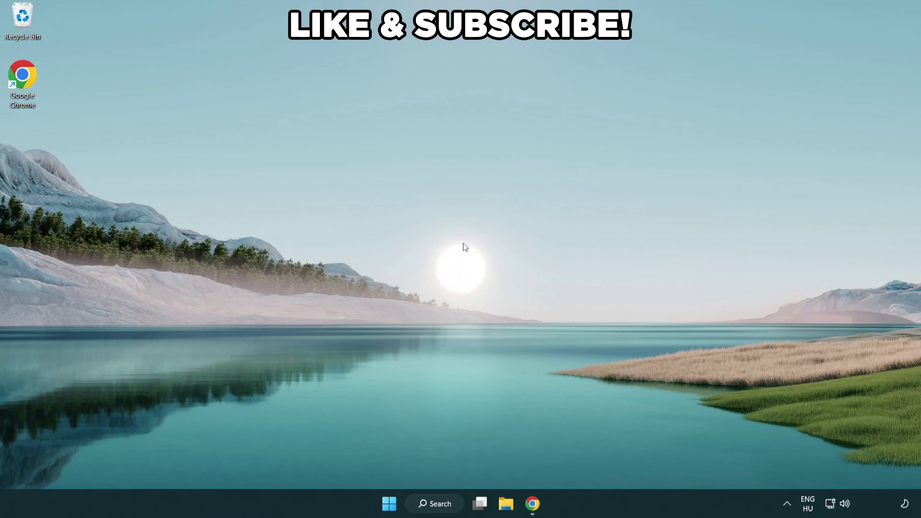
Search Windows for 'edit power plan'
click(447, 503)
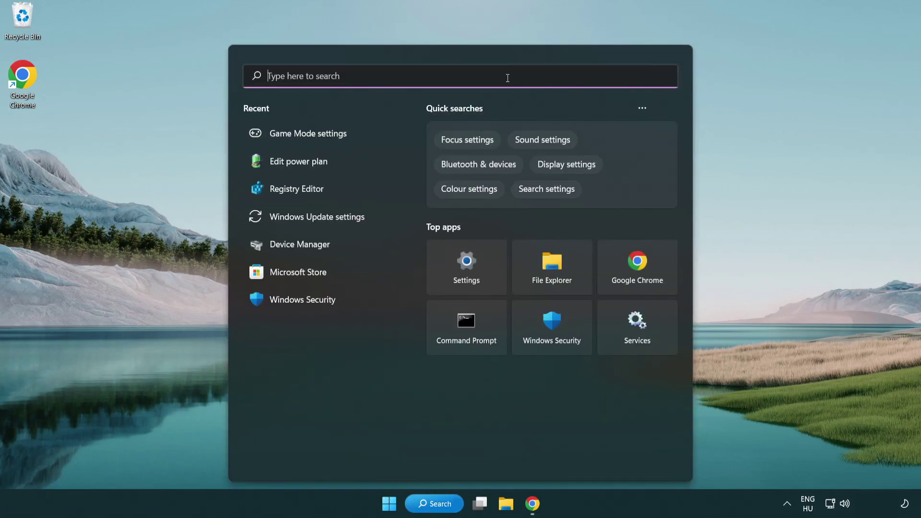
text(edit power )
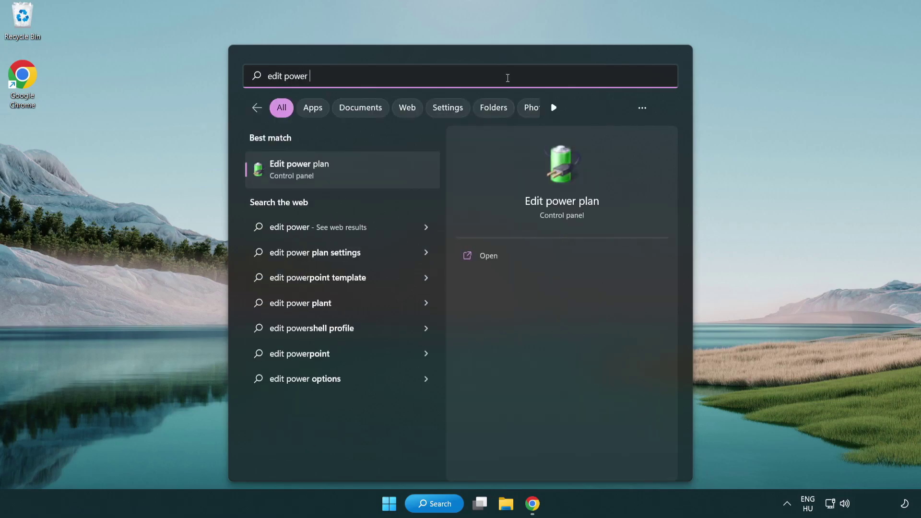
text(plan)
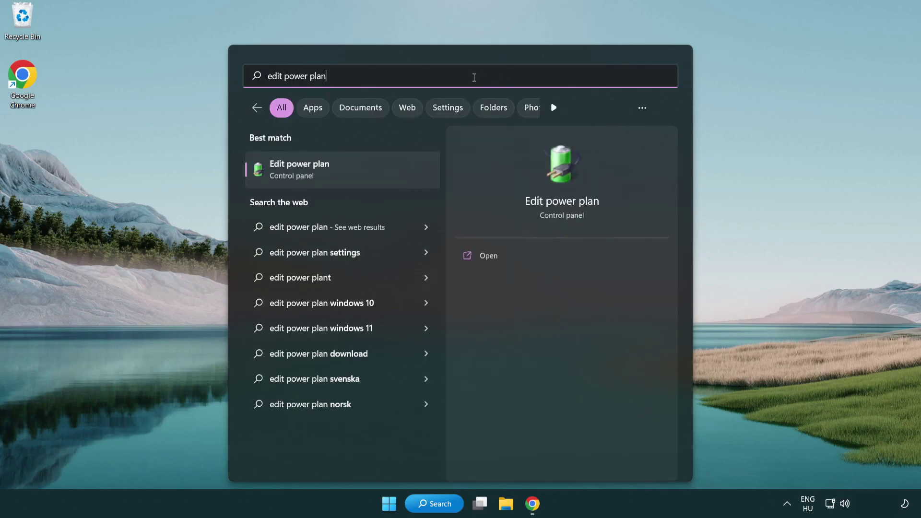
Switch the active power plan to High performance in Power Options
click(345, 172)
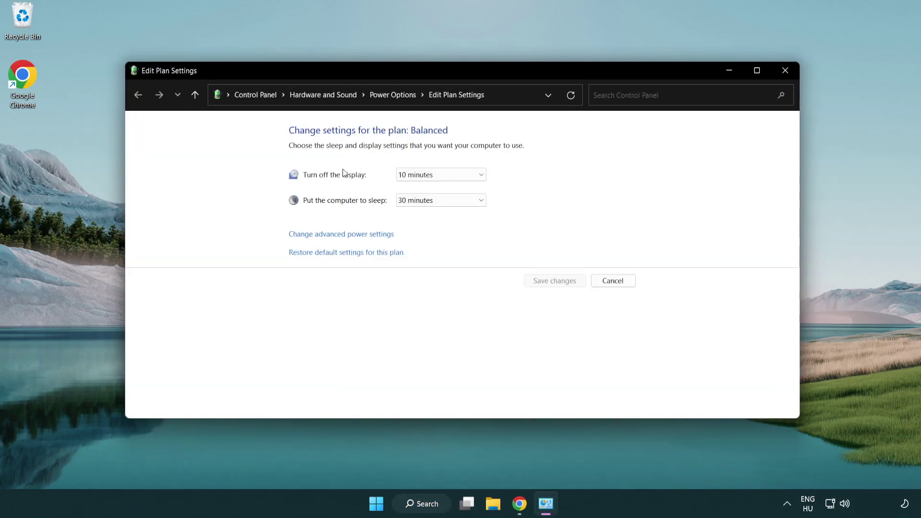
click(401, 101)
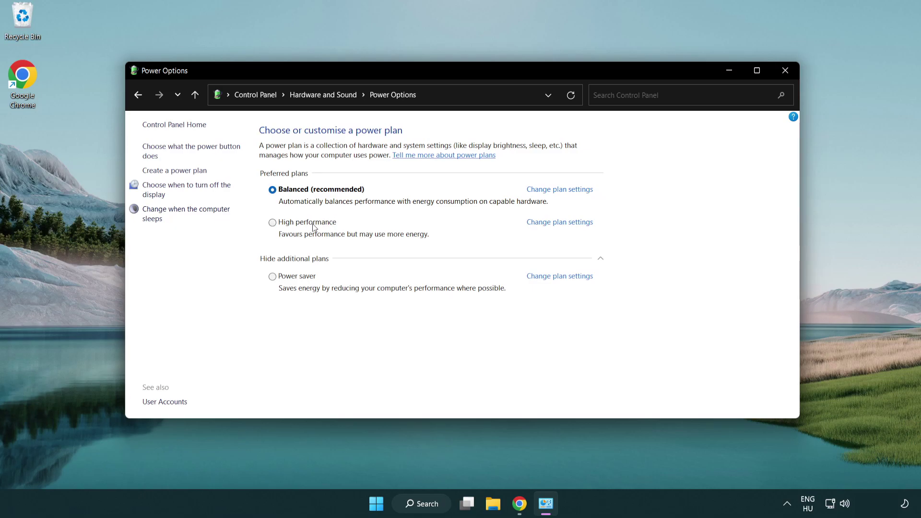
click(273, 223)
Close Power Options and search Windows for 'device manager'
click(784, 72)
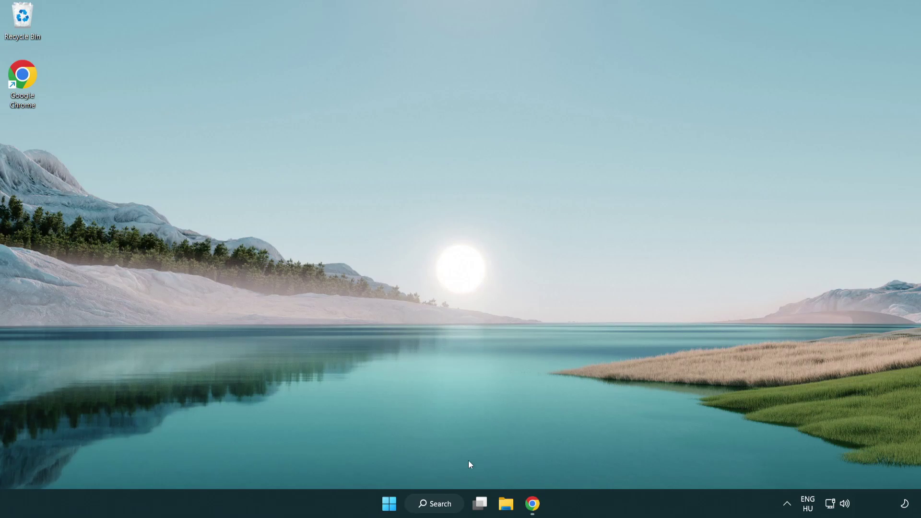
click(446, 503)
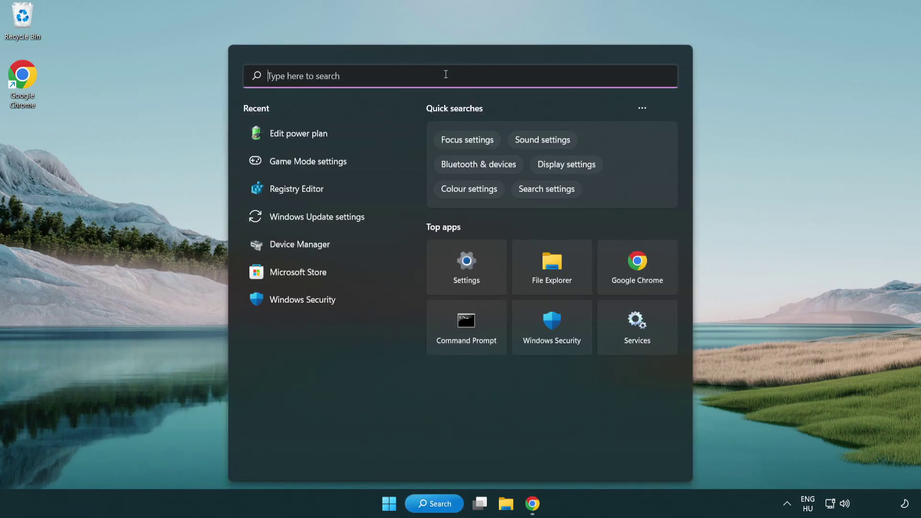
text(device manager)
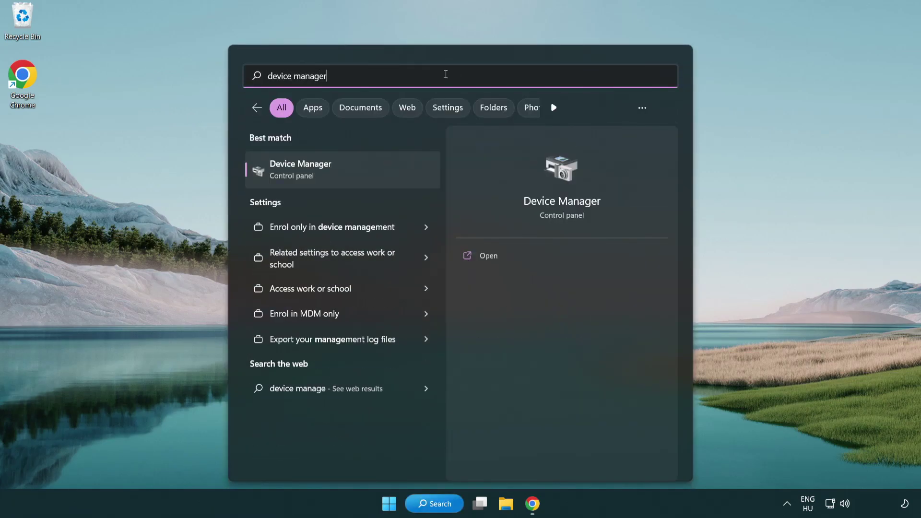
Open Device Manager and select VMware SVGA 3D under Display adapters
click(352, 171)
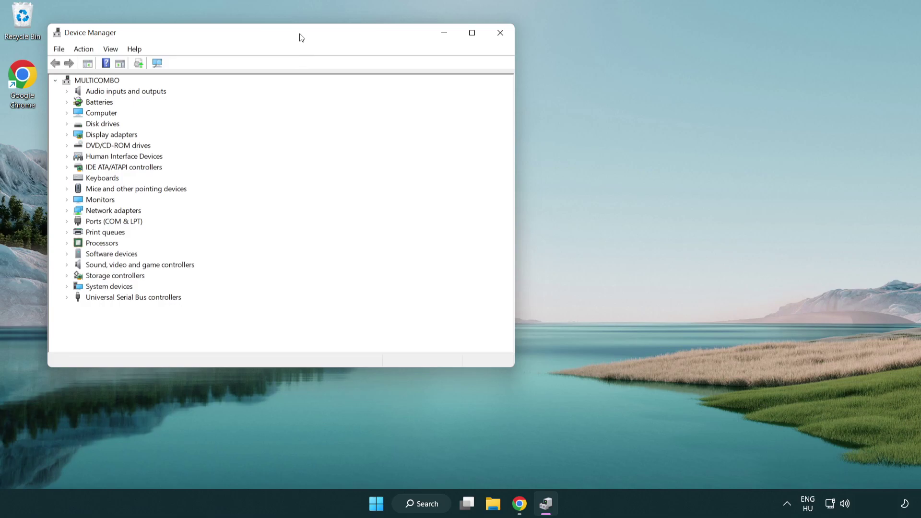
drag(302, 38, 473, 86)
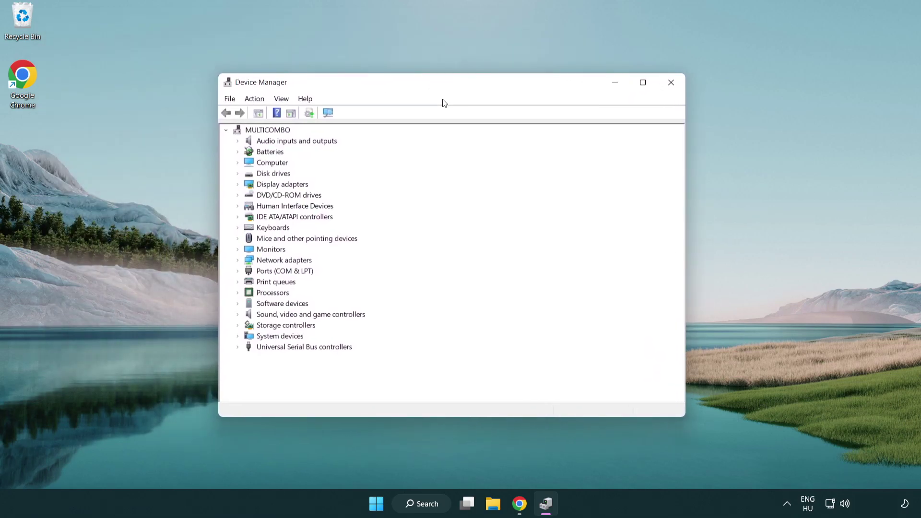
click(248, 183)
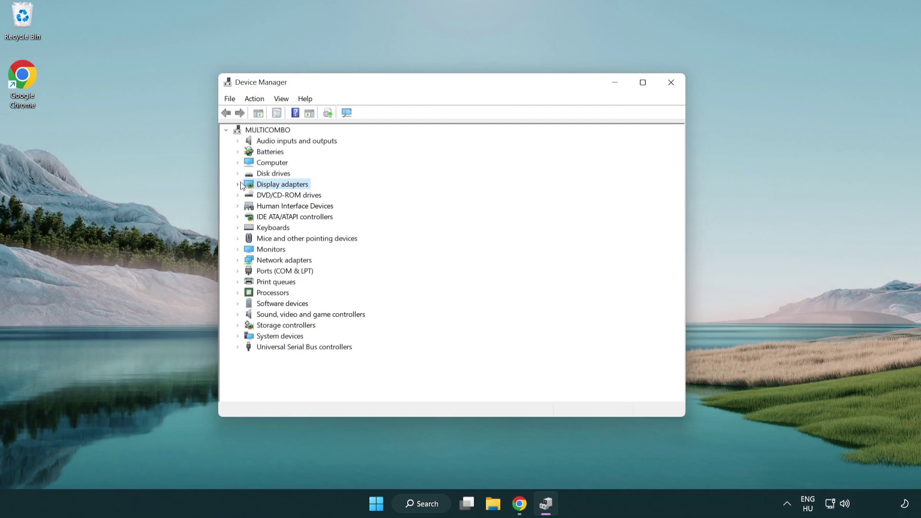
click(241, 183)
click(267, 195)
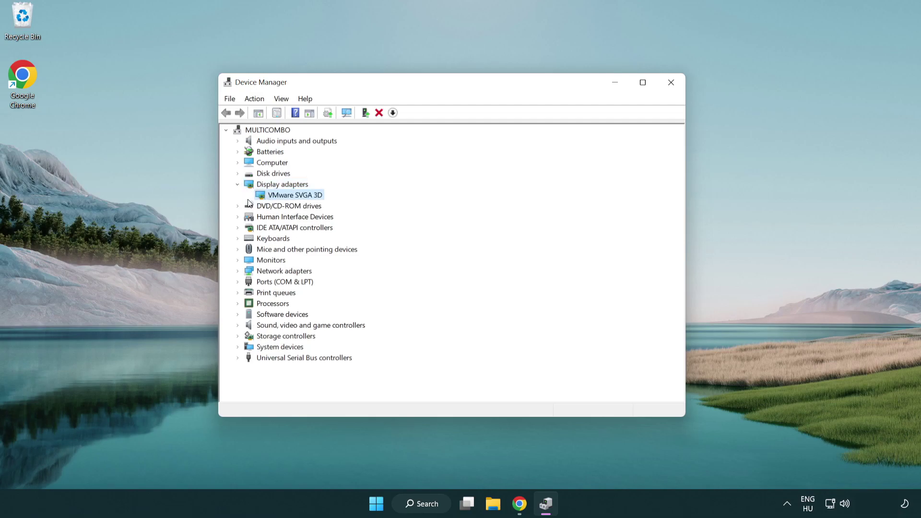
Search automatically for a newer VMware SVGA 3D driver, confirm the best is installed, and close Device Manager
right_click(289, 196)
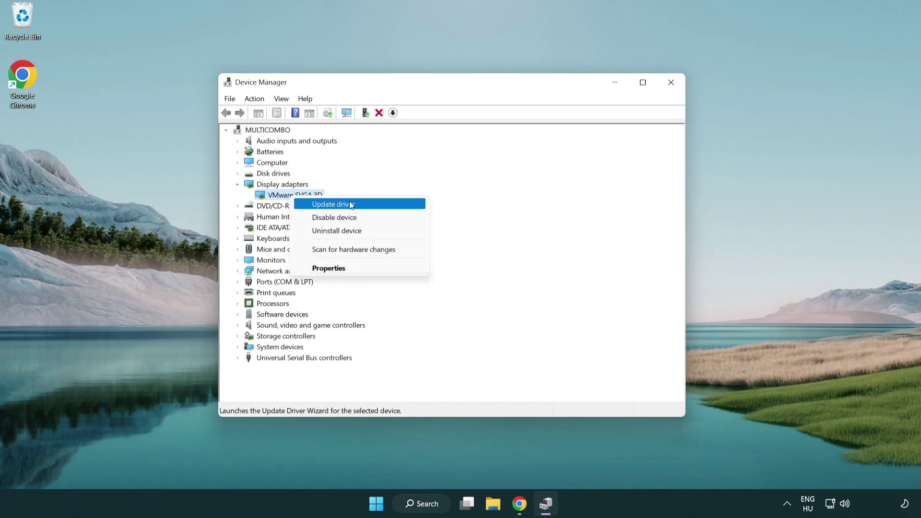
click(367, 205)
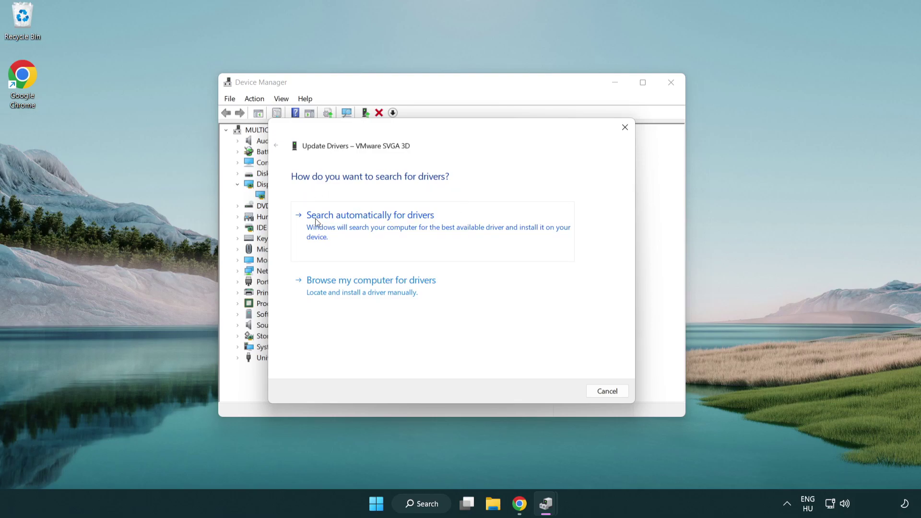
click(378, 225)
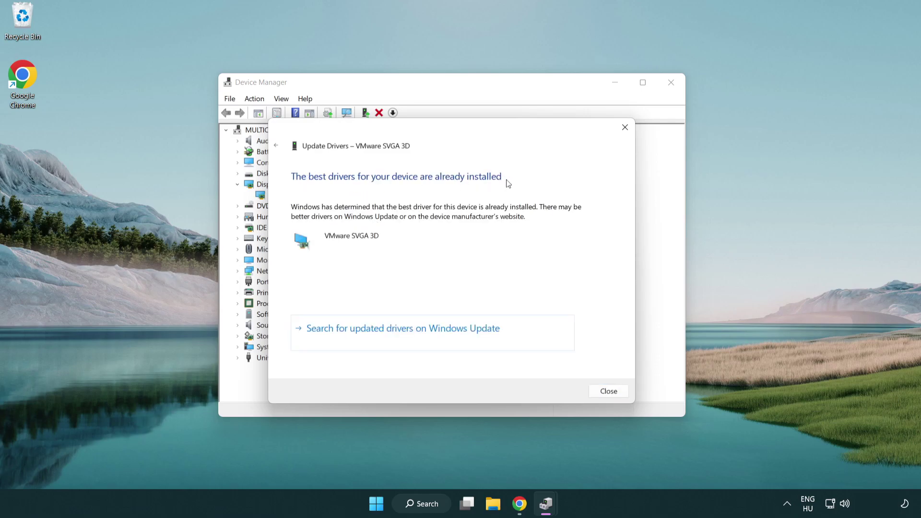
click(605, 391)
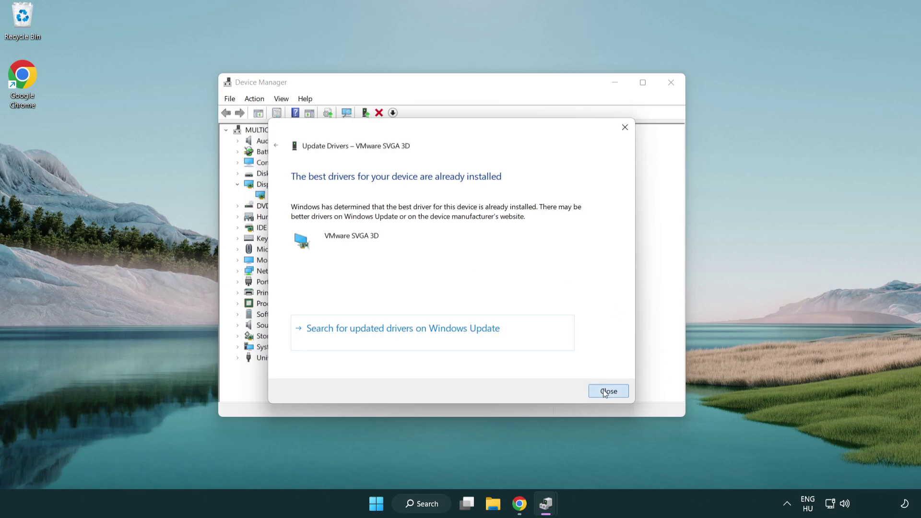
click(670, 84)
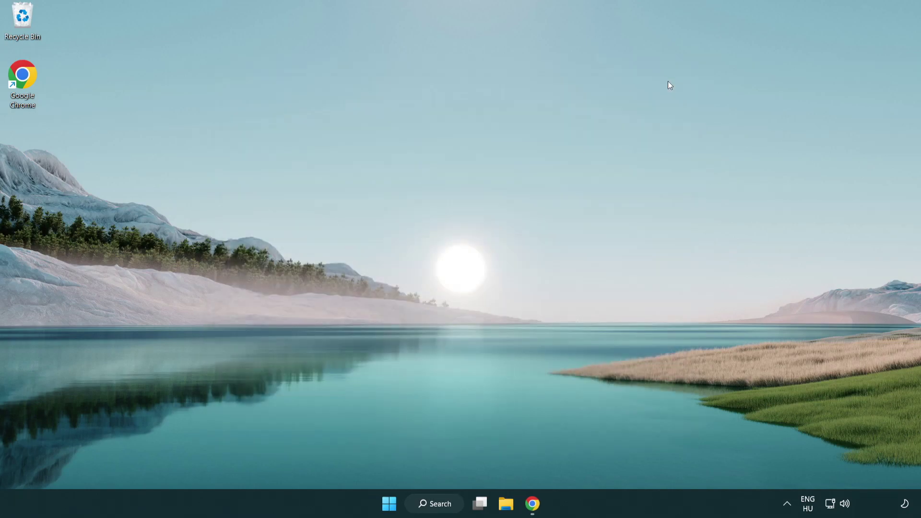
Search Windows for 'game mode' and open the Game Mode settings
click(441, 507)
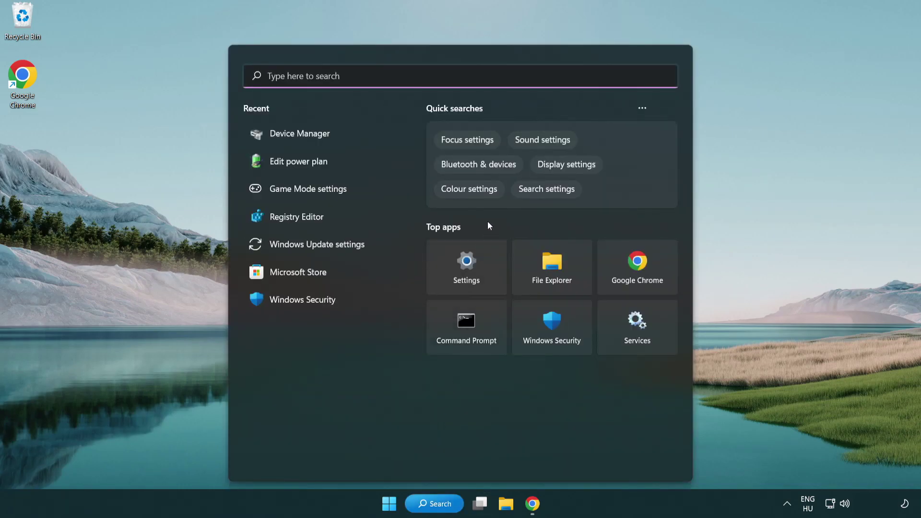
text(gam)
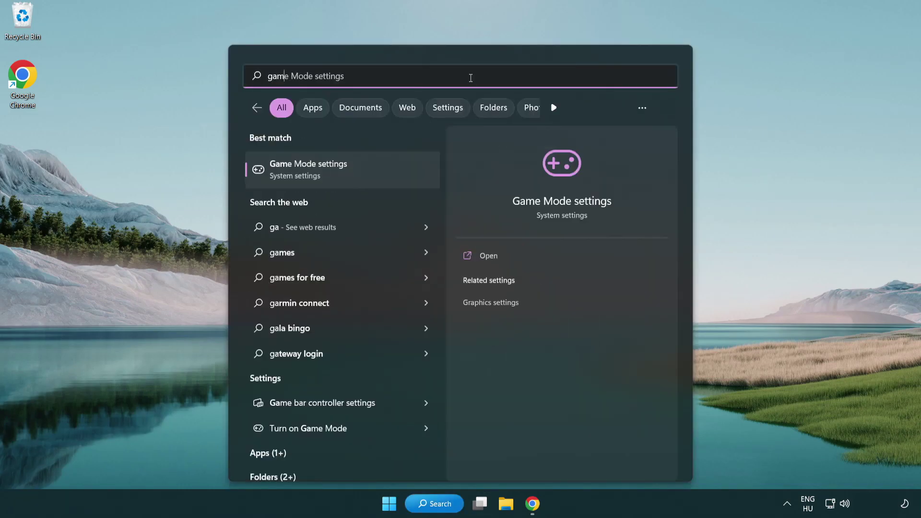
text(e mode)
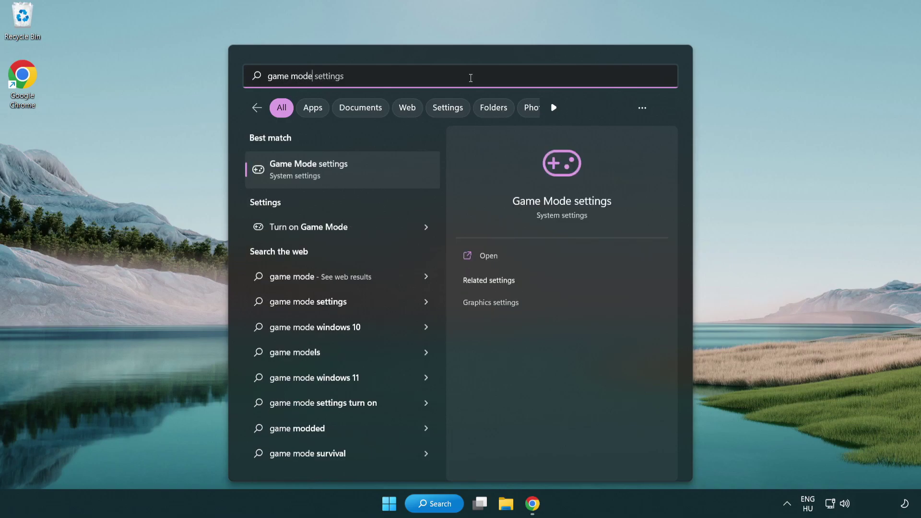
click(346, 172)
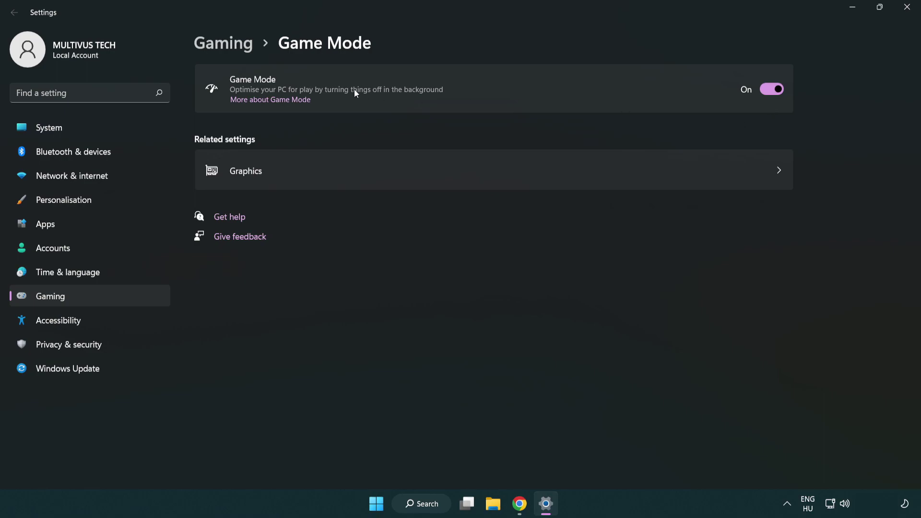
Review the Xbox Game Bar options under Gaming, then close Settings
click(238, 50)
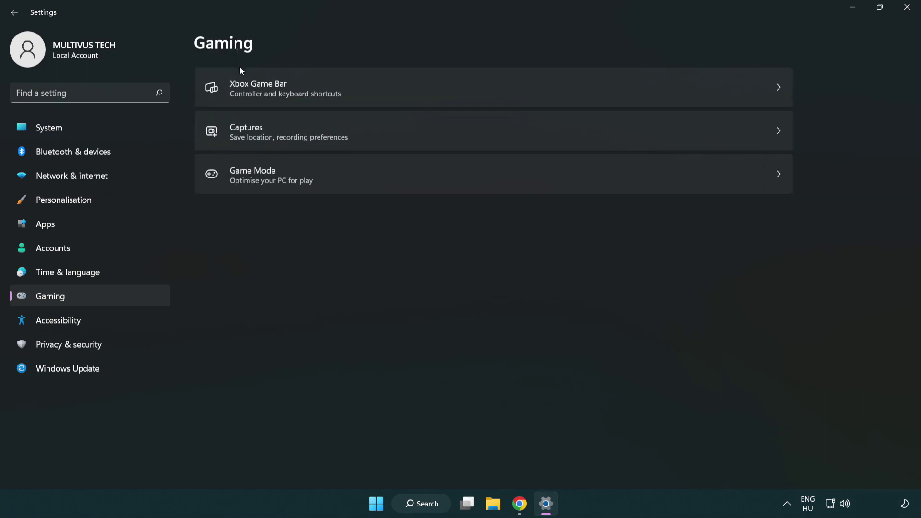
click(407, 87)
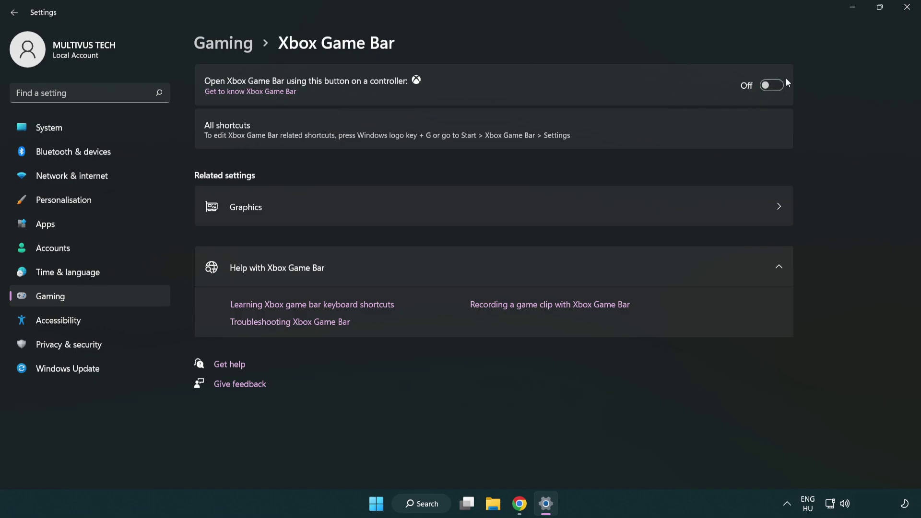
click(908, 13)
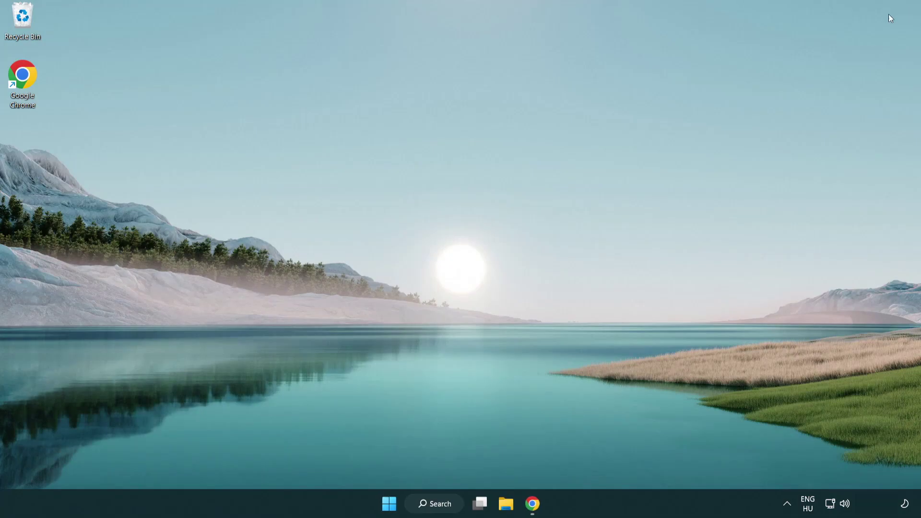
Open Task Manager from the Start context menu and end the Google Chrome (8) process
right_click(390, 504)
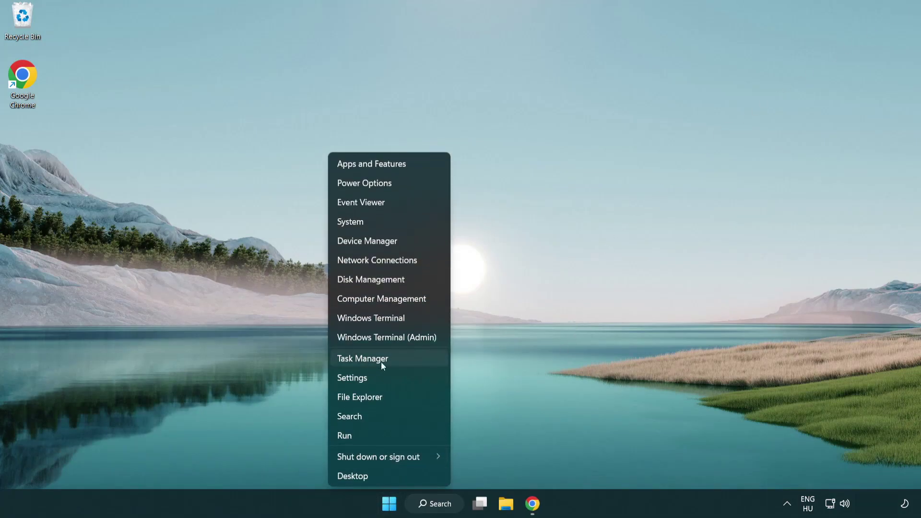
click(404, 359)
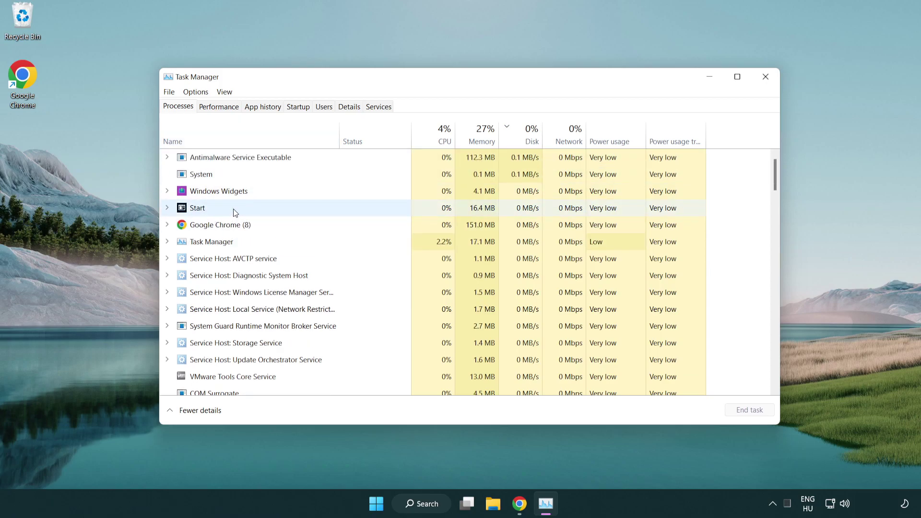
click(235, 226)
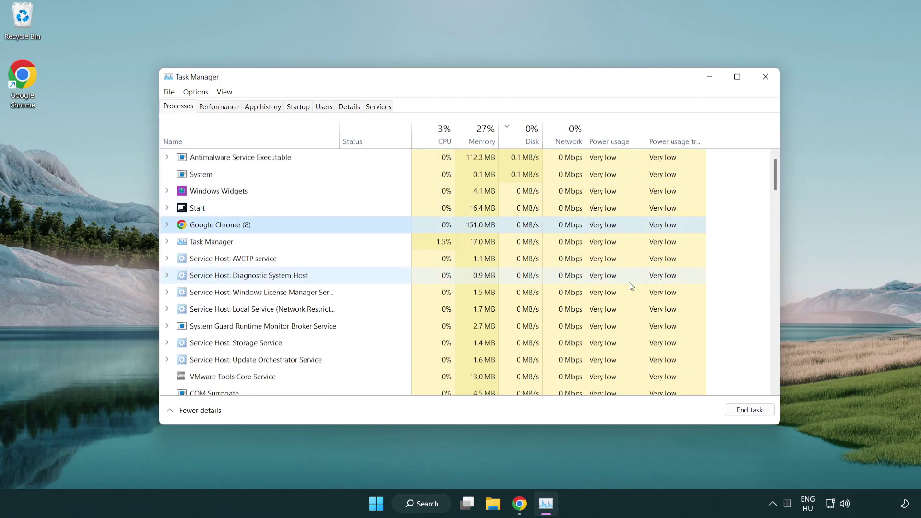
click(755, 415)
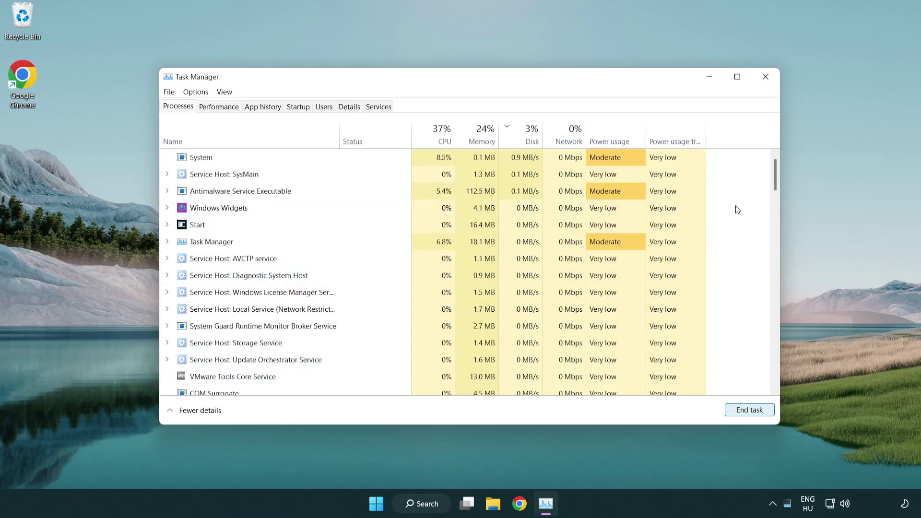
drag(778, 185, 770, 165)
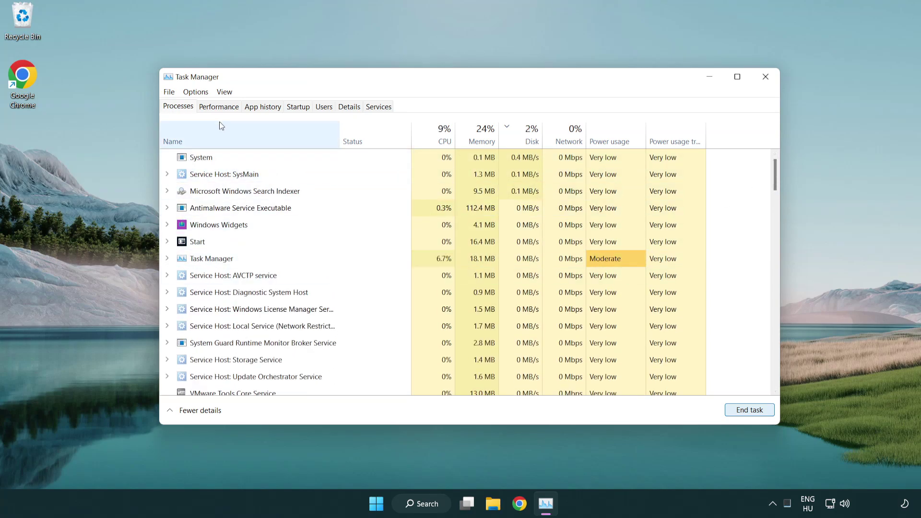
Disable Cortana, Phone Link and Terminal as startup apps
click(298, 107)
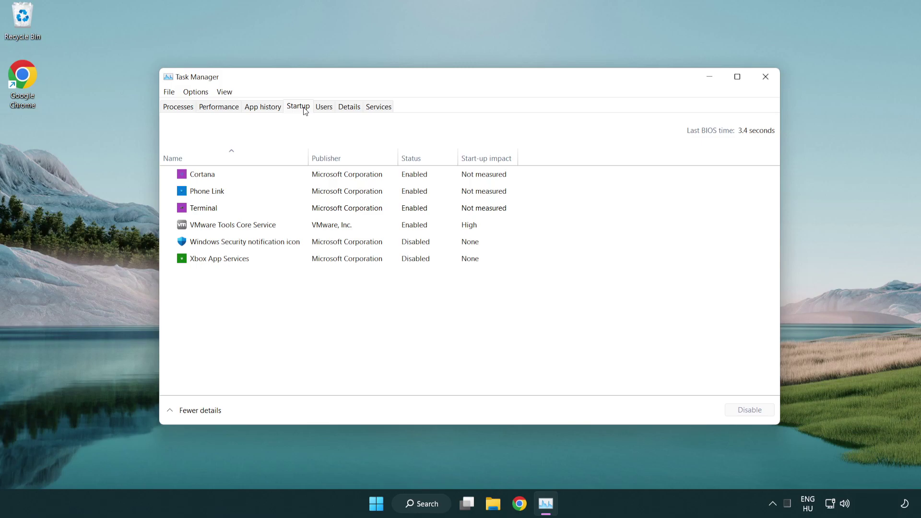
click(329, 177)
click(754, 410)
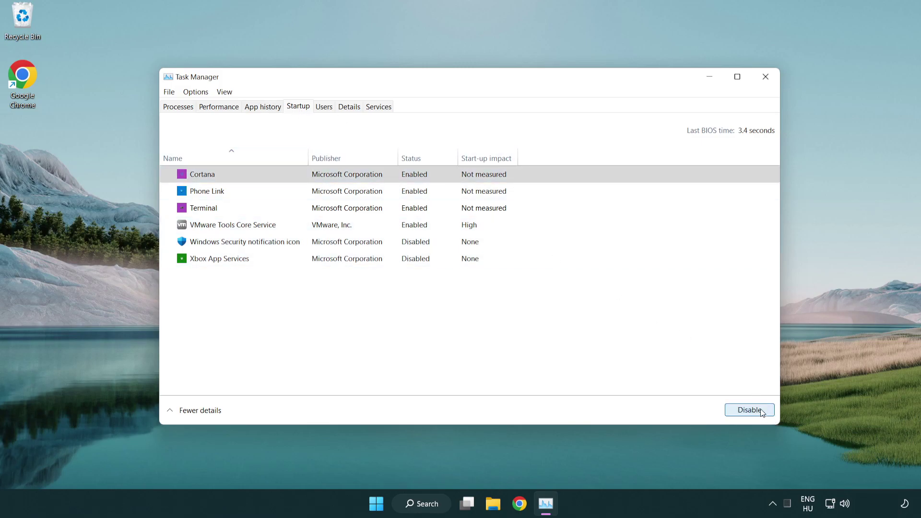
click(366, 192)
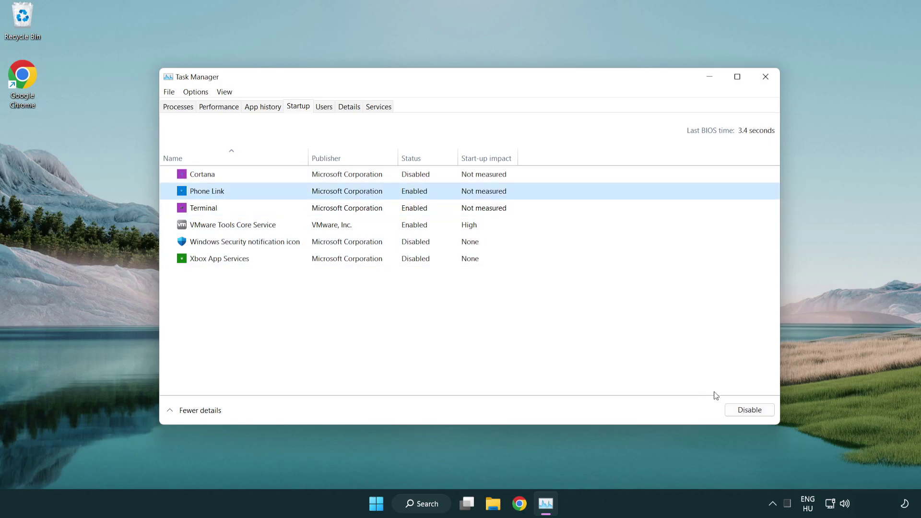
click(748, 411)
click(313, 212)
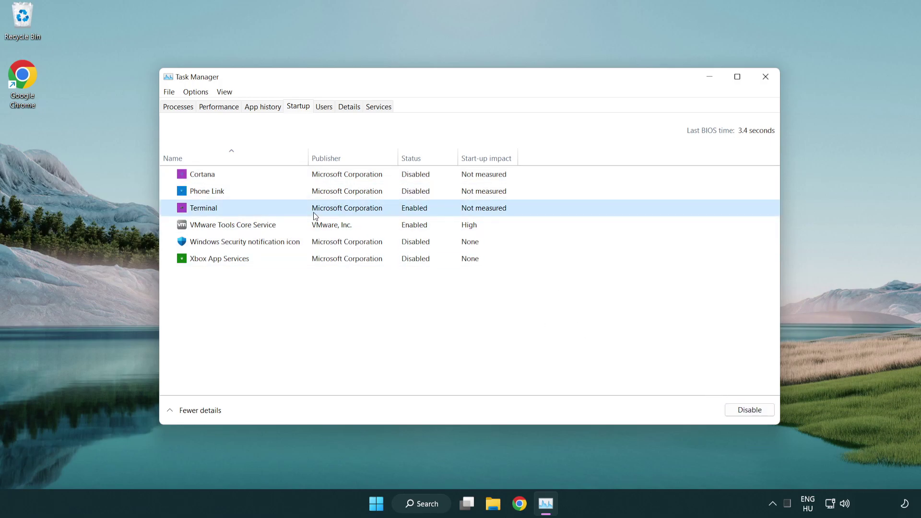
click(767, 413)
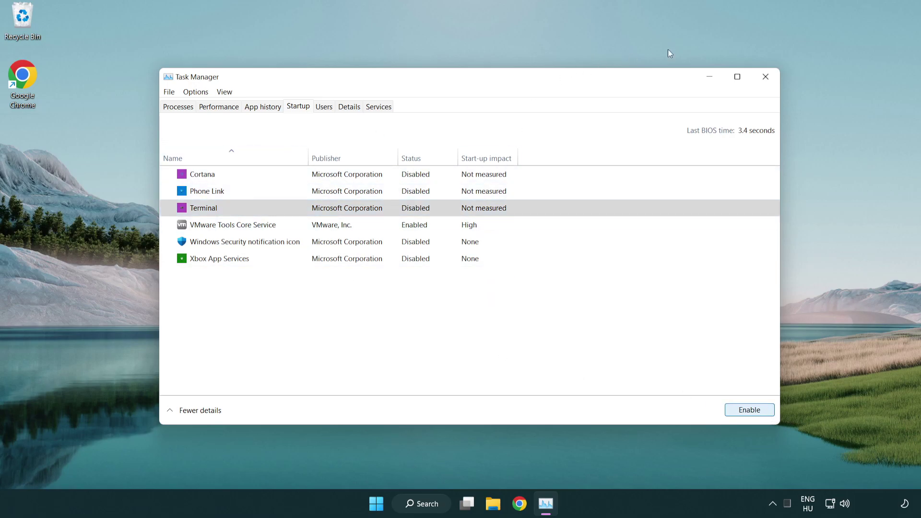
Close Task Manager and search Windows for 'update'
click(769, 81)
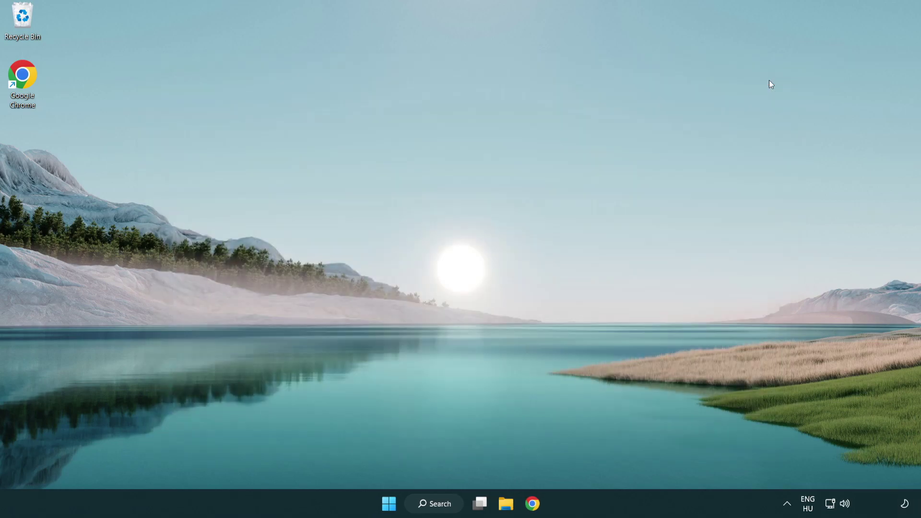
click(433, 504)
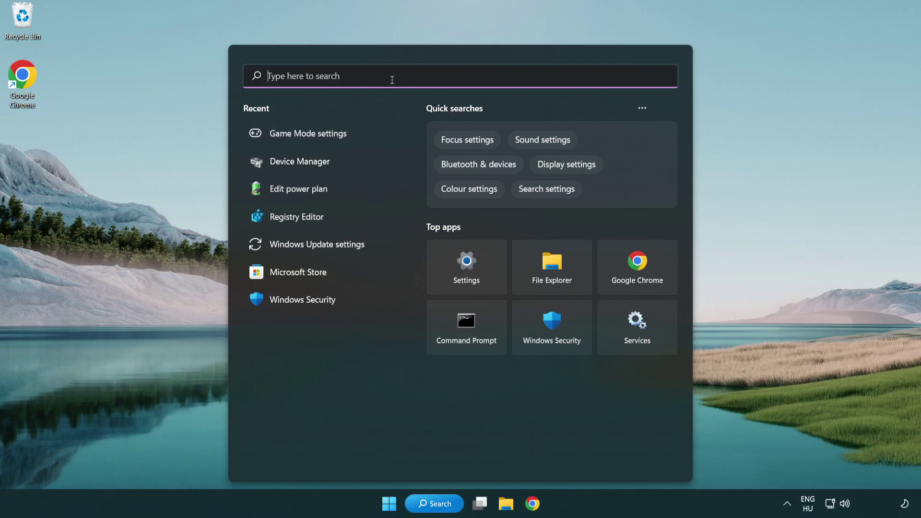
text(update)
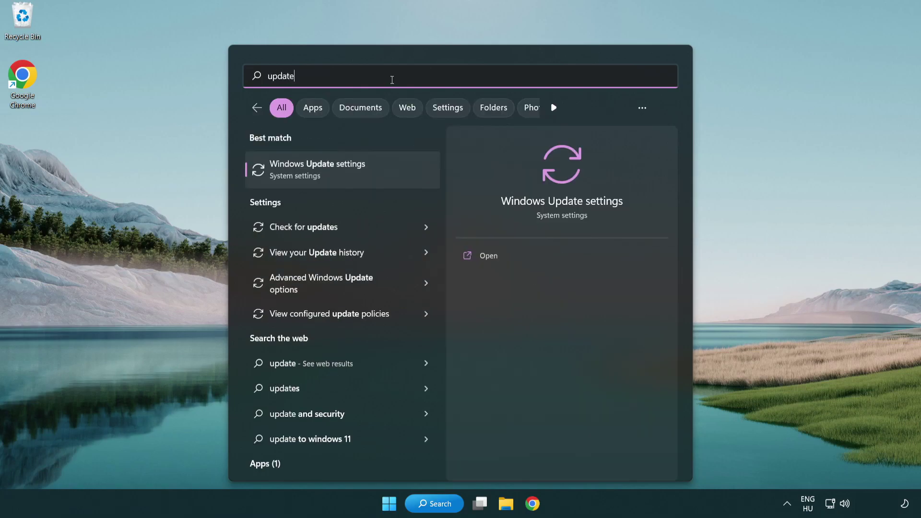
Check Windows Update for new updates, close Settings, and search for 'regedit'
click(356, 176)
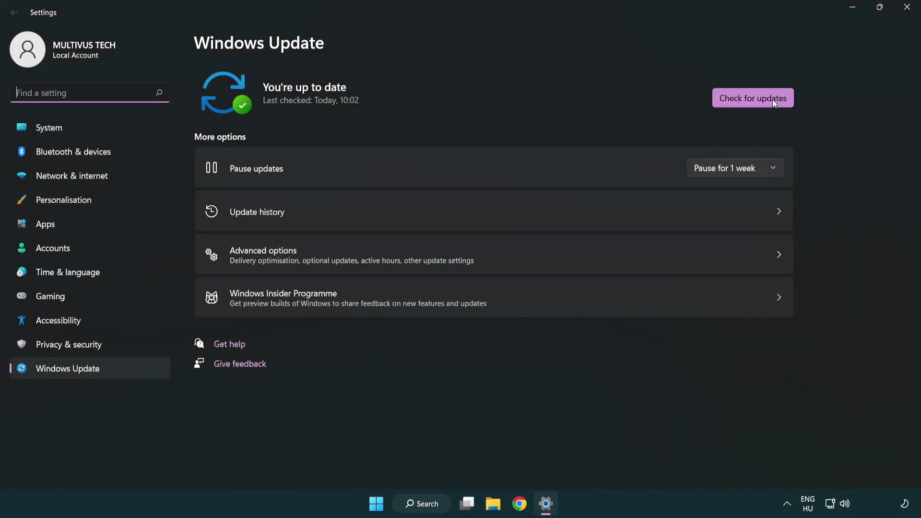
click(759, 100)
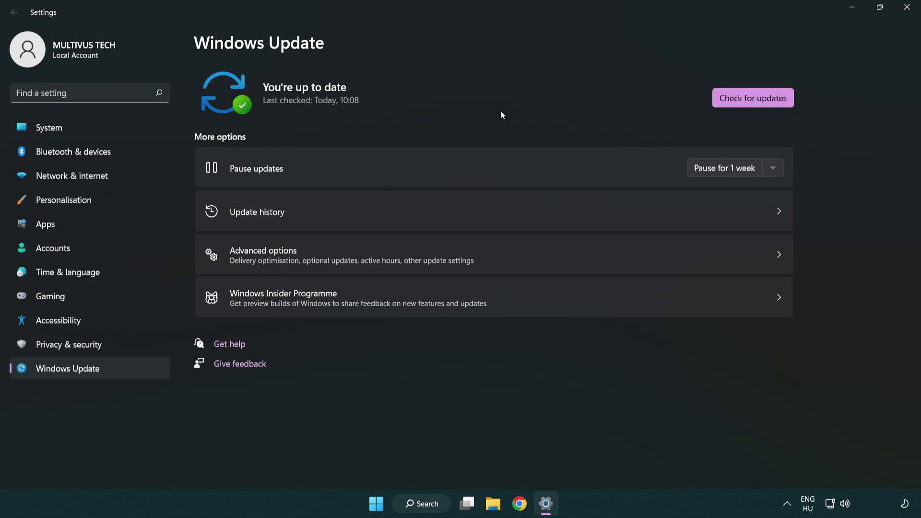
click(906, 8)
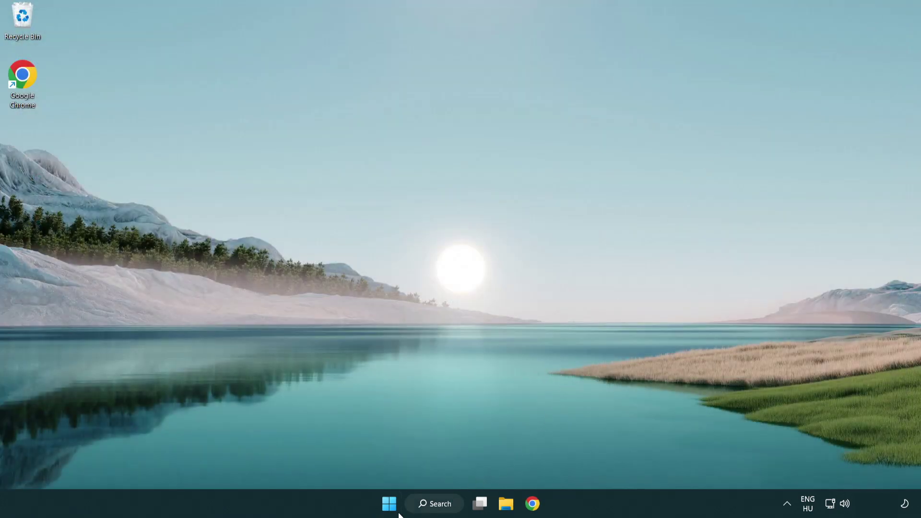
click(434, 510)
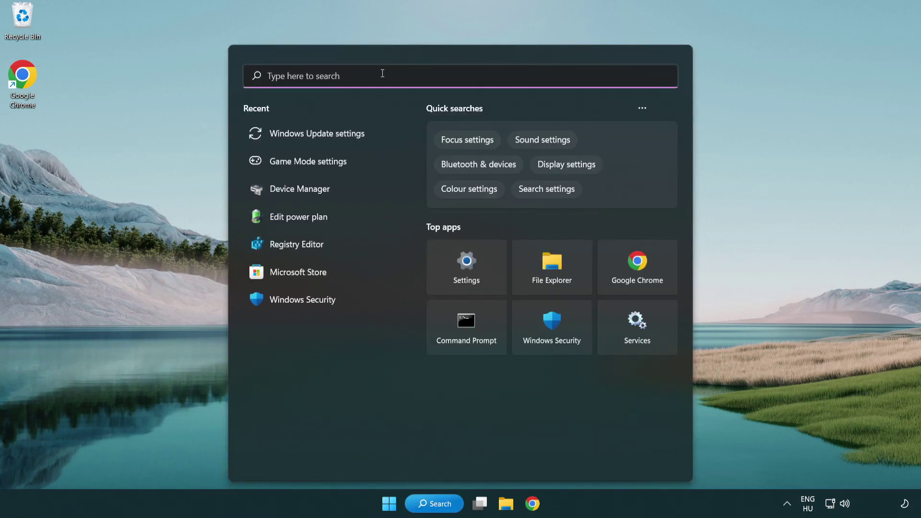
text(regedit)
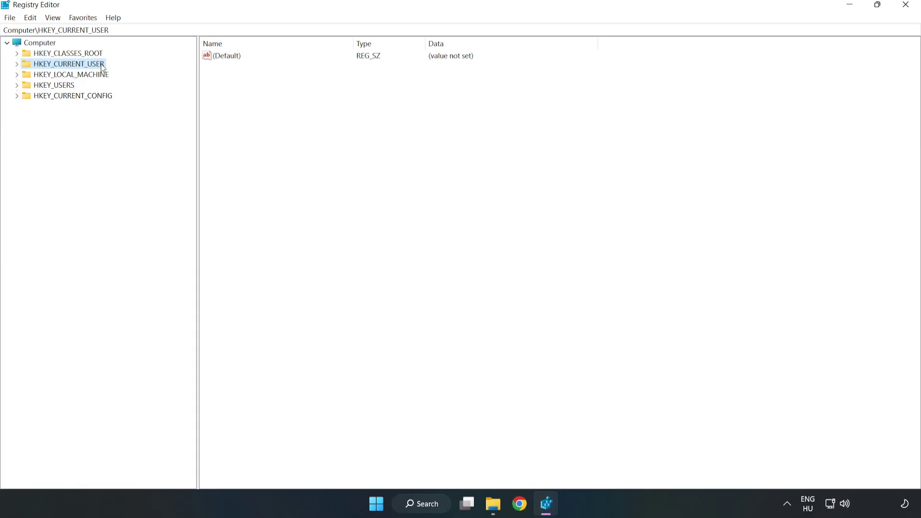
Navigate to HKEY_CURRENT_USER\System\GameConfigStore and select the GameDVR_Enabled value
click(18, 65)
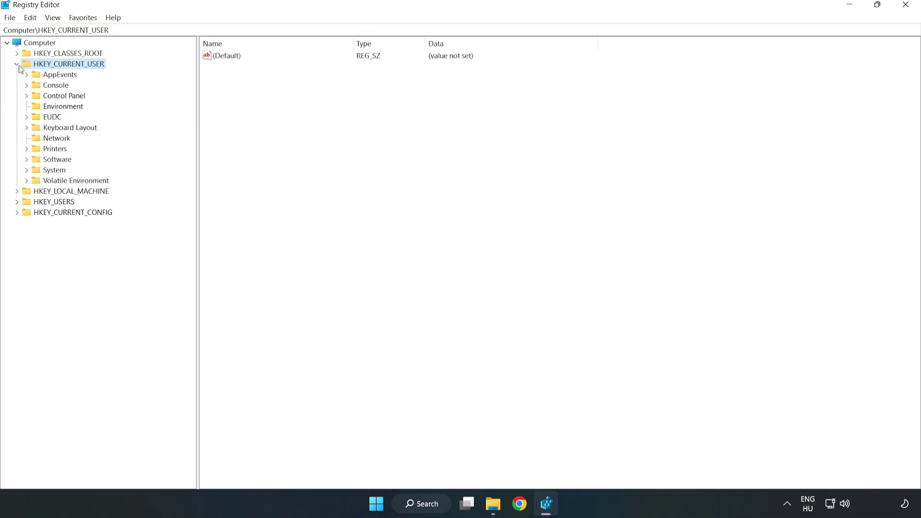
click(26, 170)
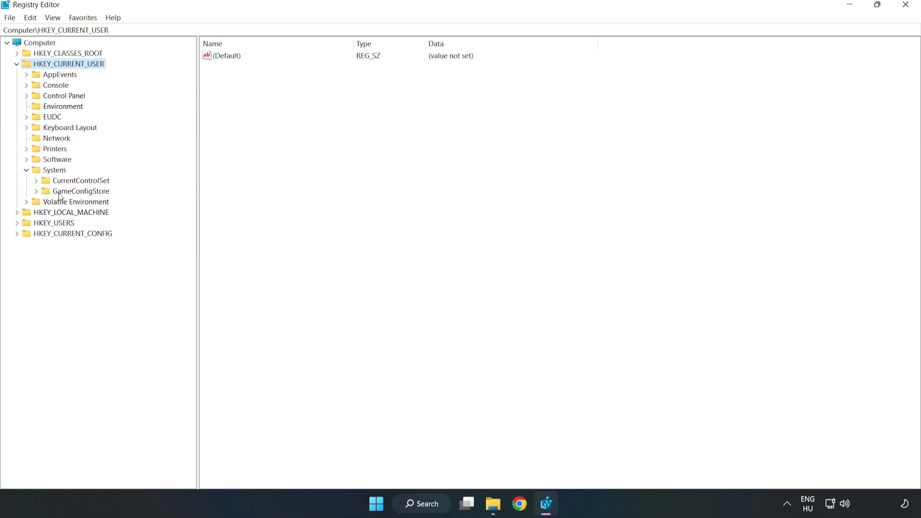
click(77, 194)
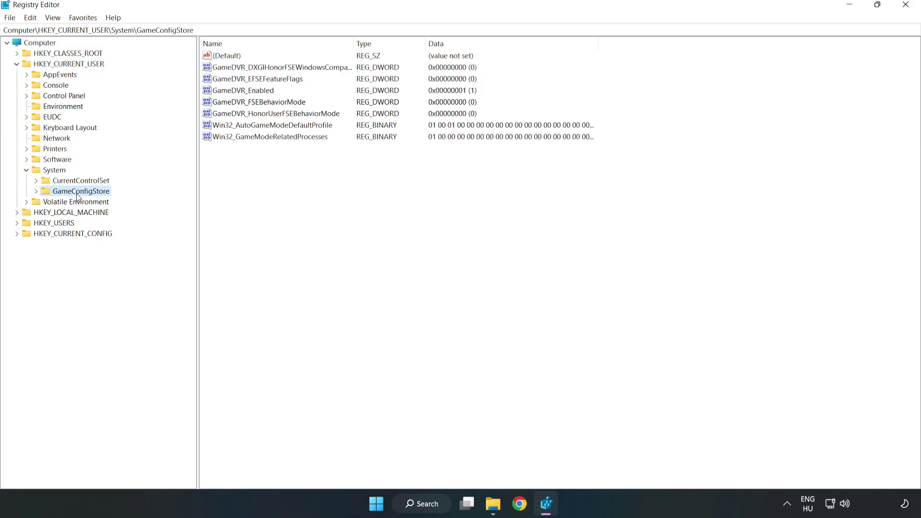
click(223, 94)
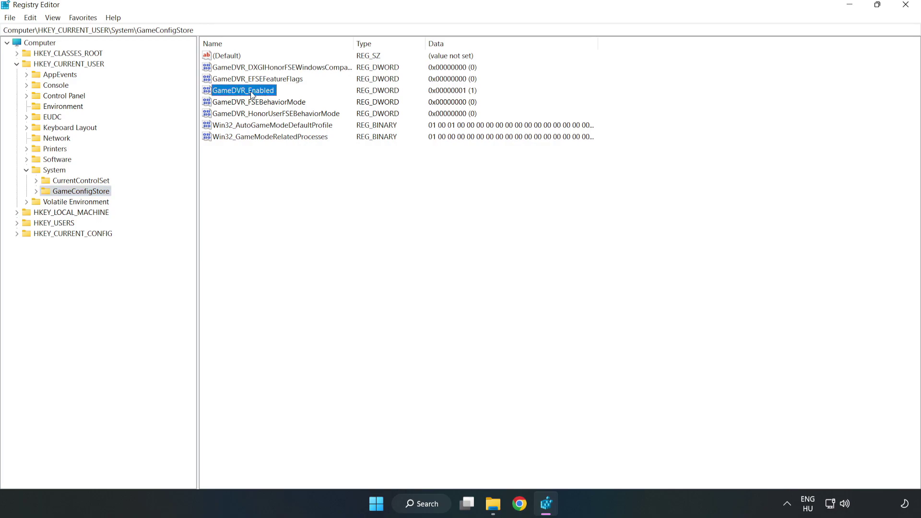
Change GameDVR_Enabled's value data from 1 to 0
right_click(252, 95)
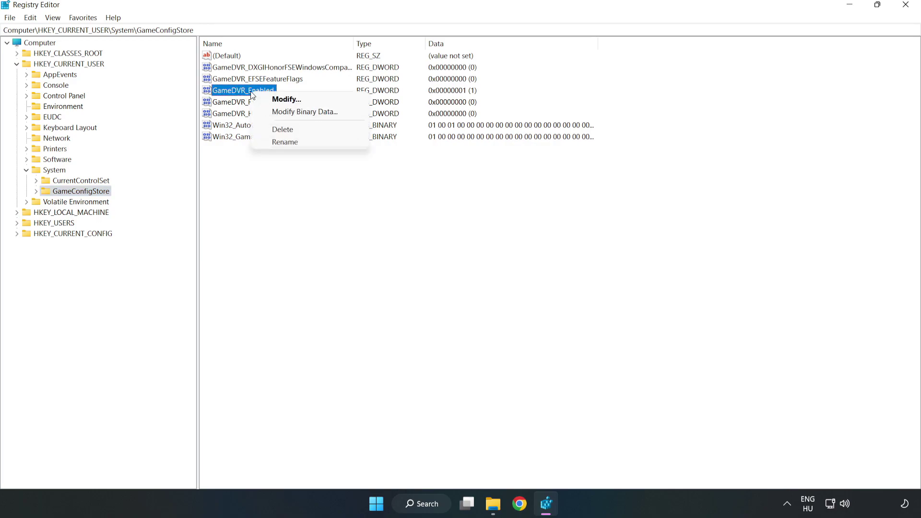
click(293, 99)
drag(197, 72, 515, 198)
click(385, 251)
double_click(384, 252)
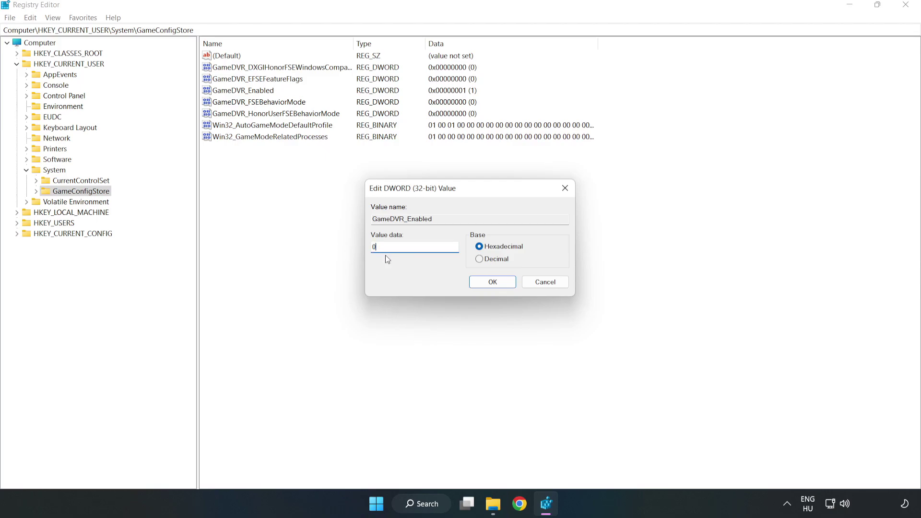
text(0)
click(493, 283)
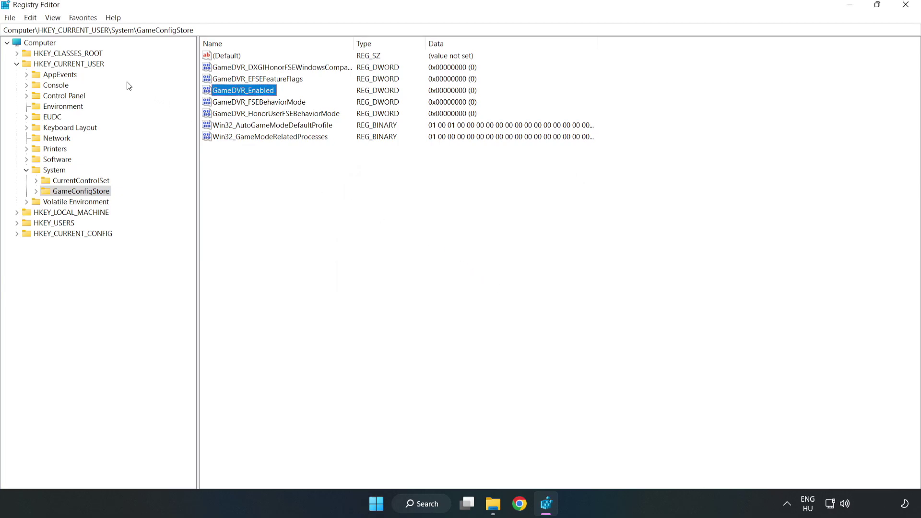
Browse to HKLM\SOFTWARE\Microsoft\PolicyManager\default\ApplicationManagement\AllowGameDVR to list its values
click(17, 65)
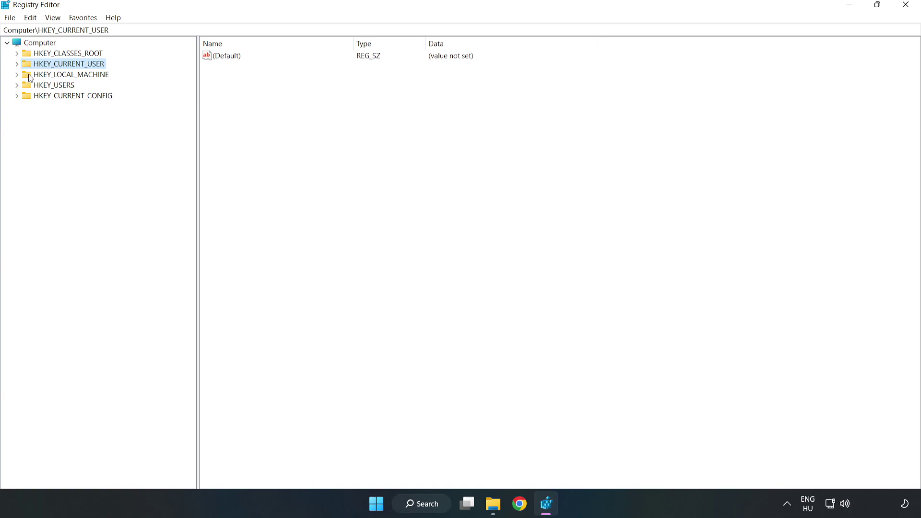
click(21, 76)
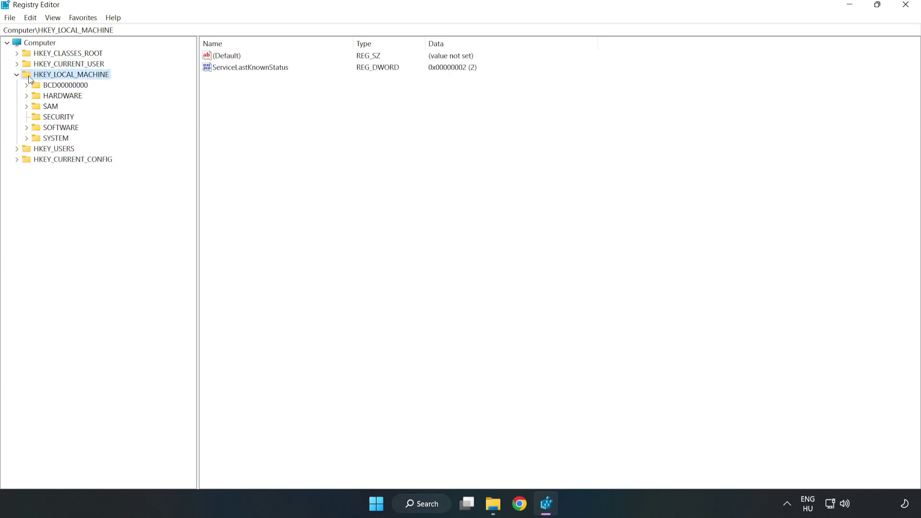
click(26, 128)
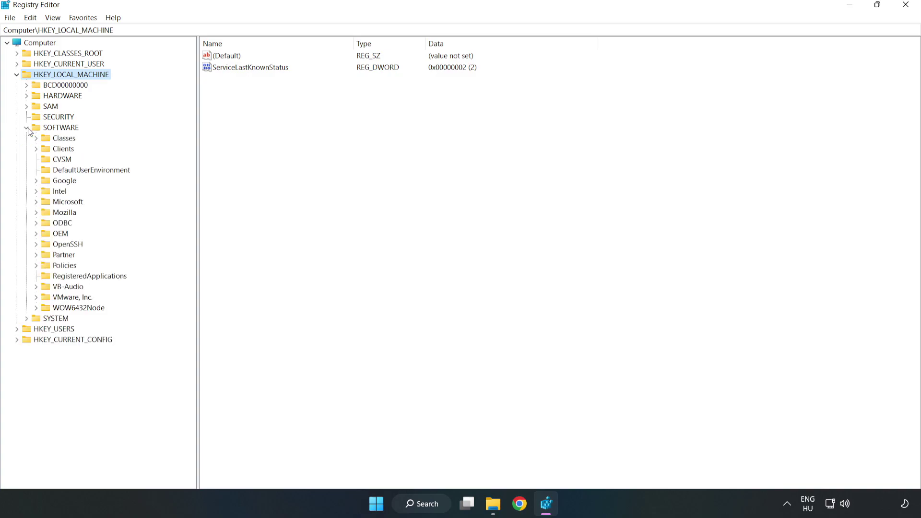
click(36, 204)
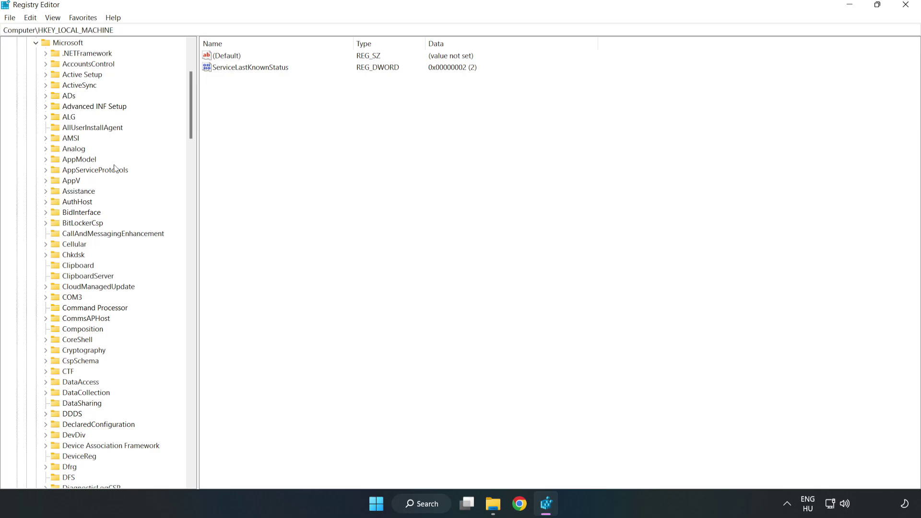
drag(190, 122, 206, 338)
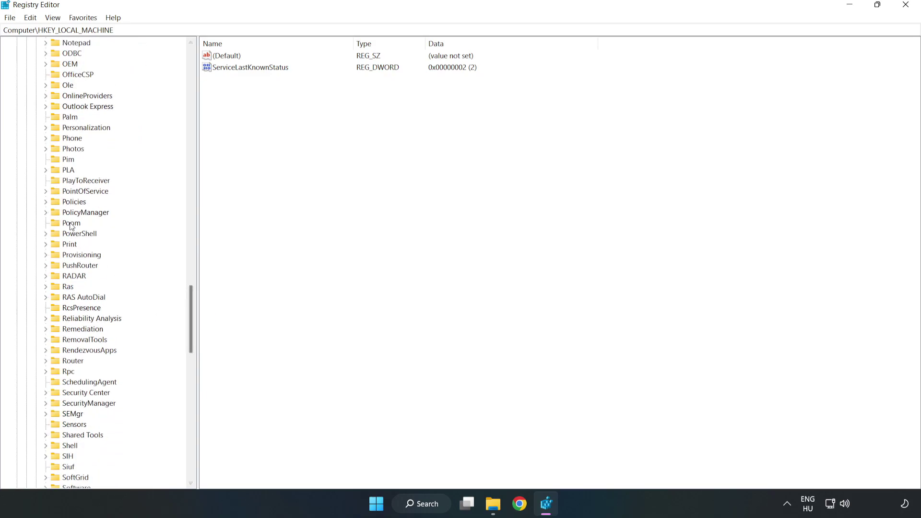
click(45, 212)
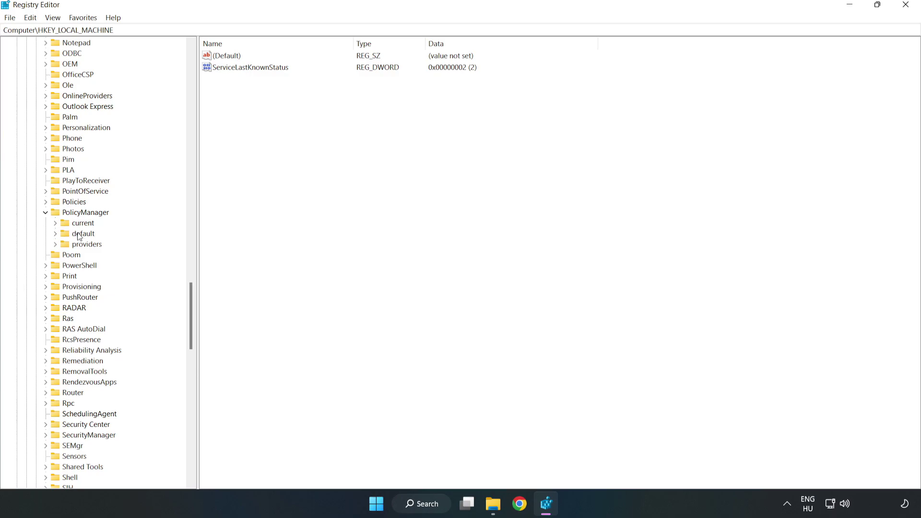
click(55, 234)
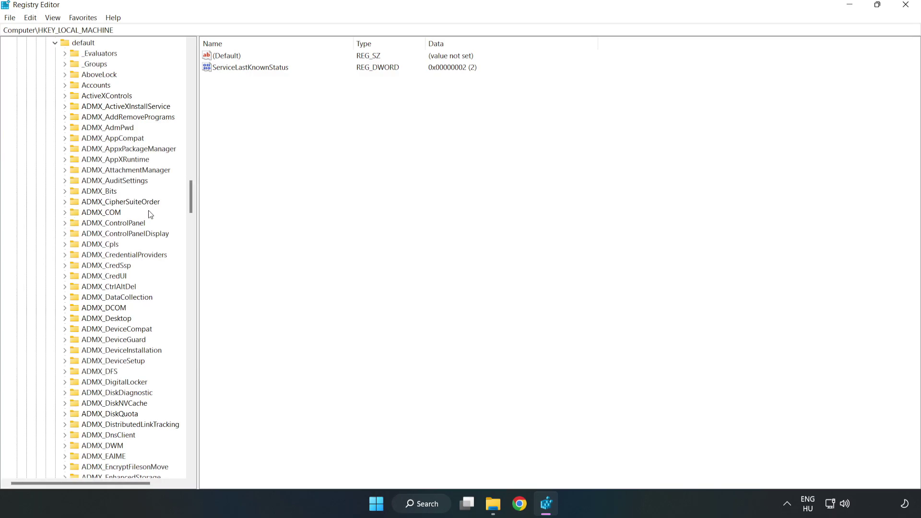
drag(191, 196, 186, 304)
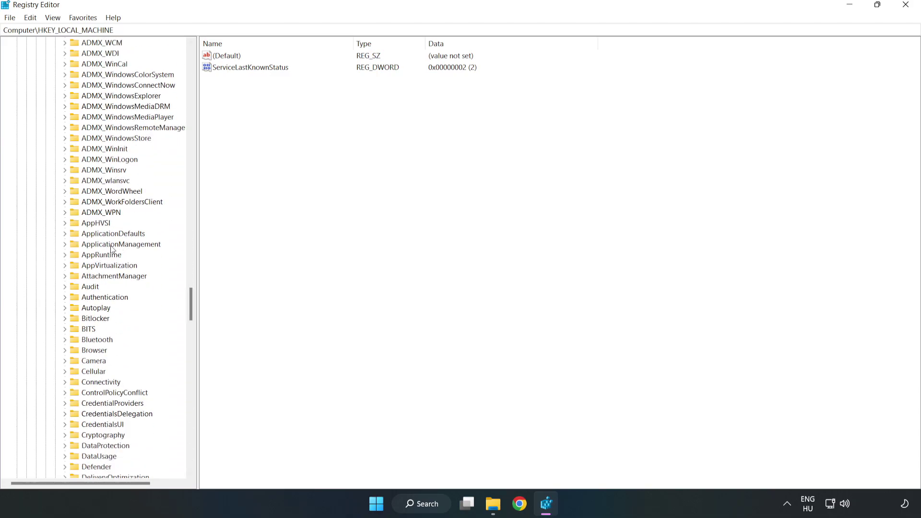
click(67, 243)
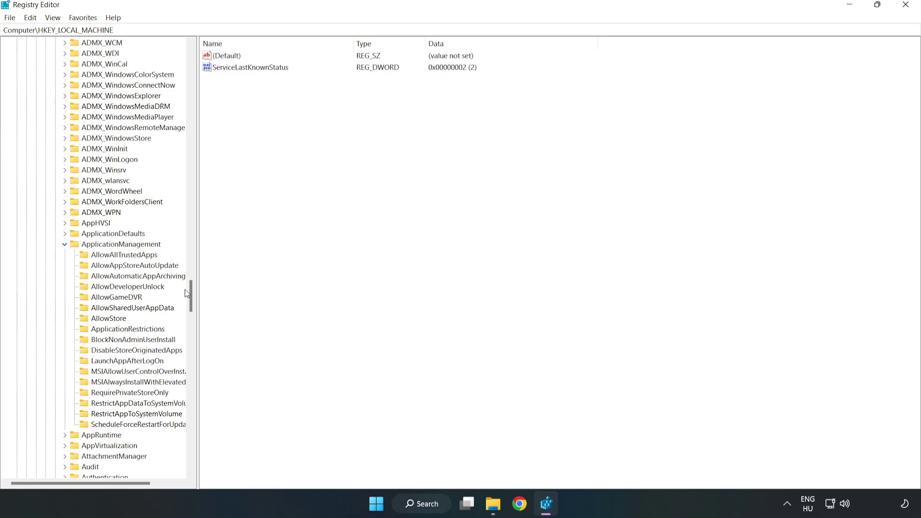
click(107, 297)
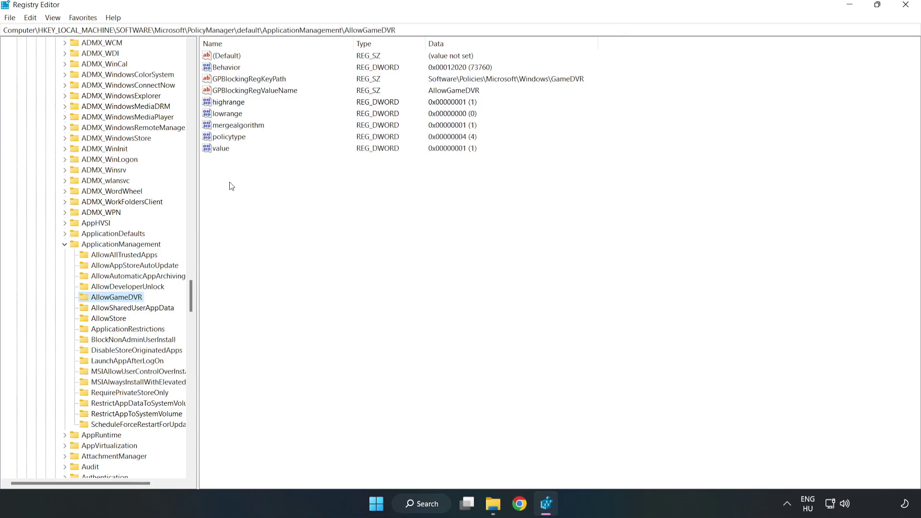
Change the AllowGameDVR 'value' entry's data to 0 (0x00000000), then close Registry Editor
click(214, 149)
right_click(224, 151)
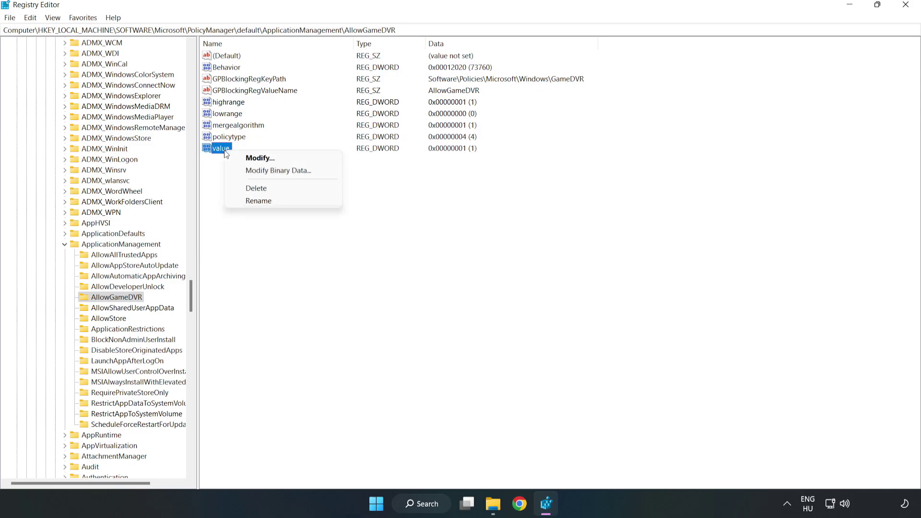
click(266, 162)
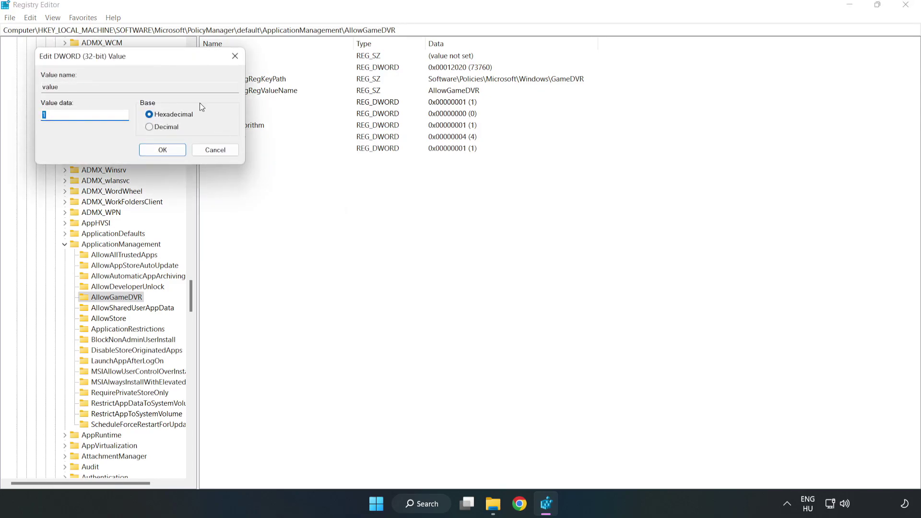
drag(168, 62, 469, 190)
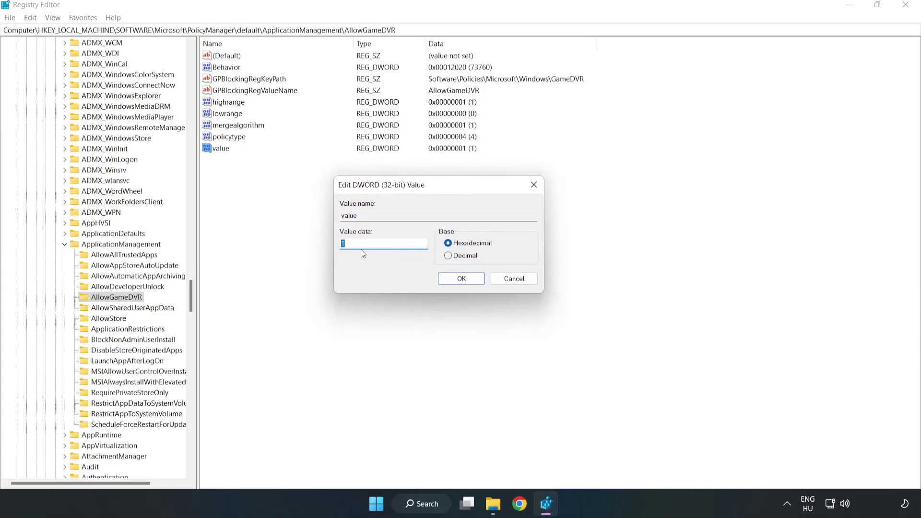
text(0)
click(450, 280)
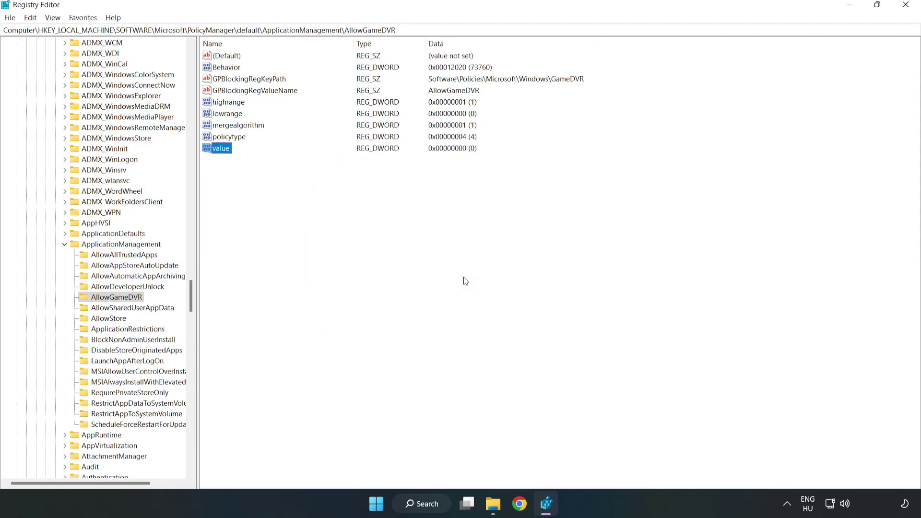
click(906, 8)
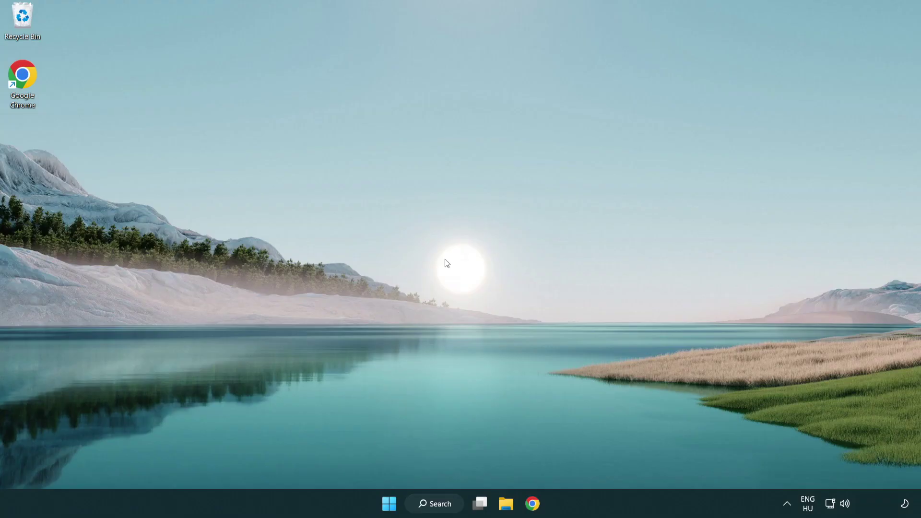
In Chrome, download dxwebsetup.exe from the DirectX End-User Runtime page and run it
click(535, 506)
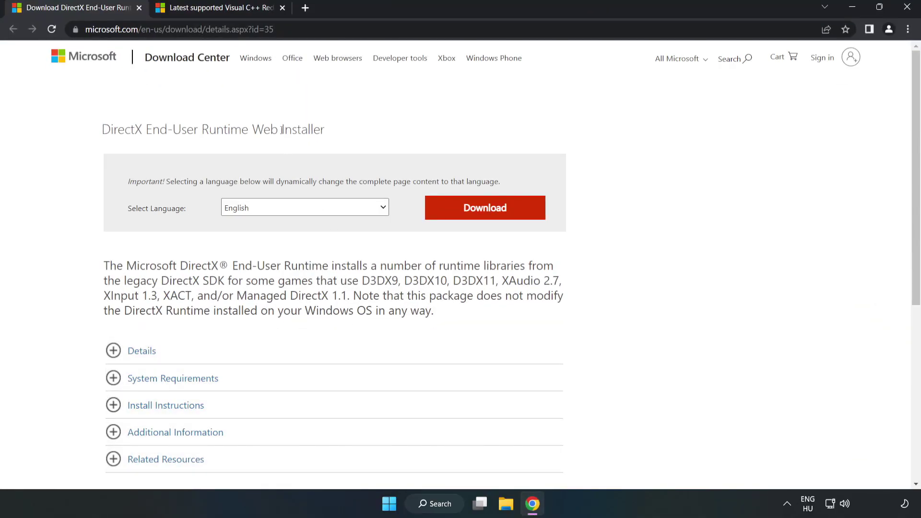
drag(274, 30, 122, 29)
click(373, 114)
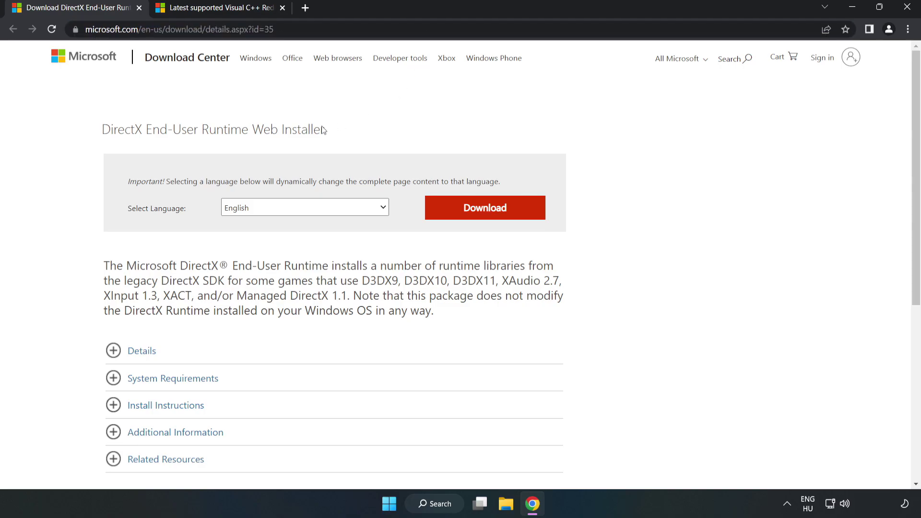
click(489, 218)
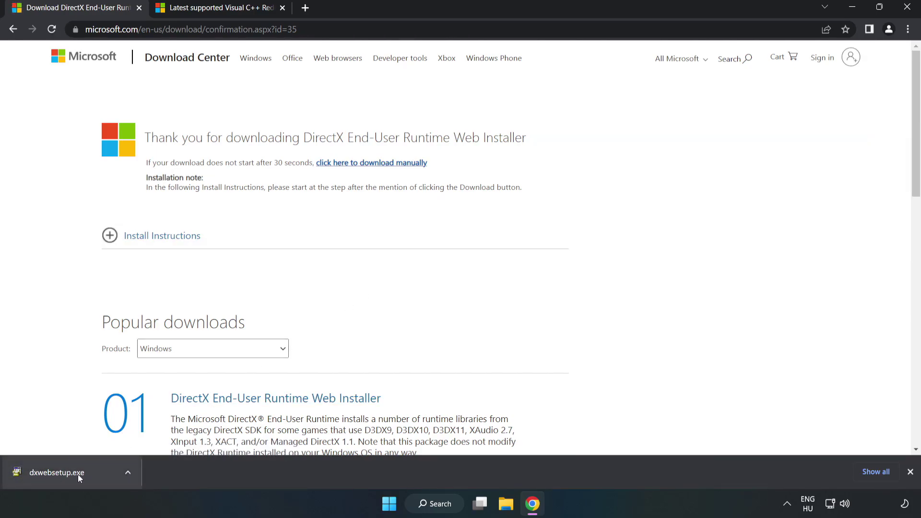
click(93, 474)
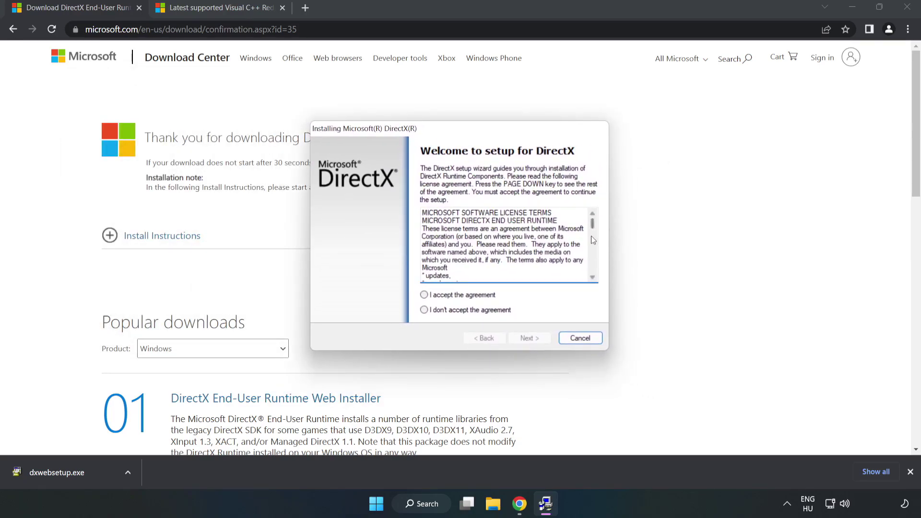
Accept the DirectX license, untick 'Install the Bing Bar', and install through to Finish
scroll(592, 224, down, 15)
click(431, 296)
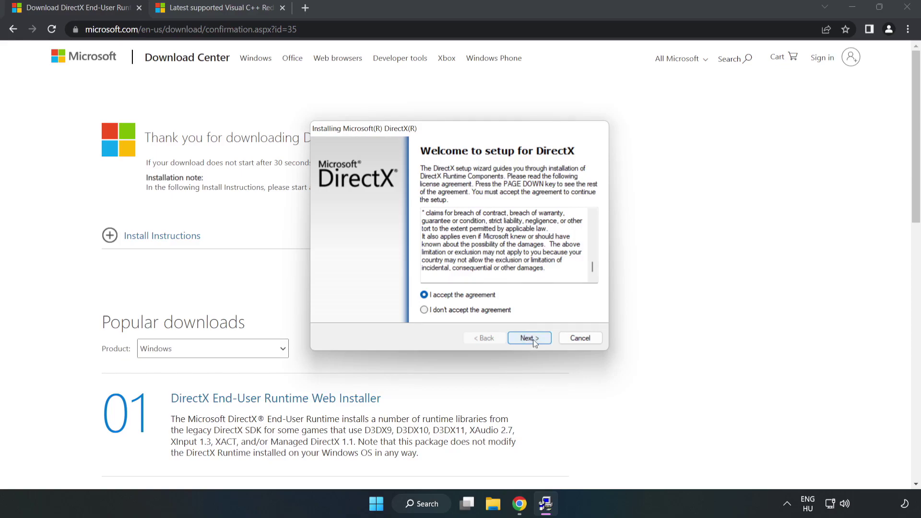
click(529, 338)
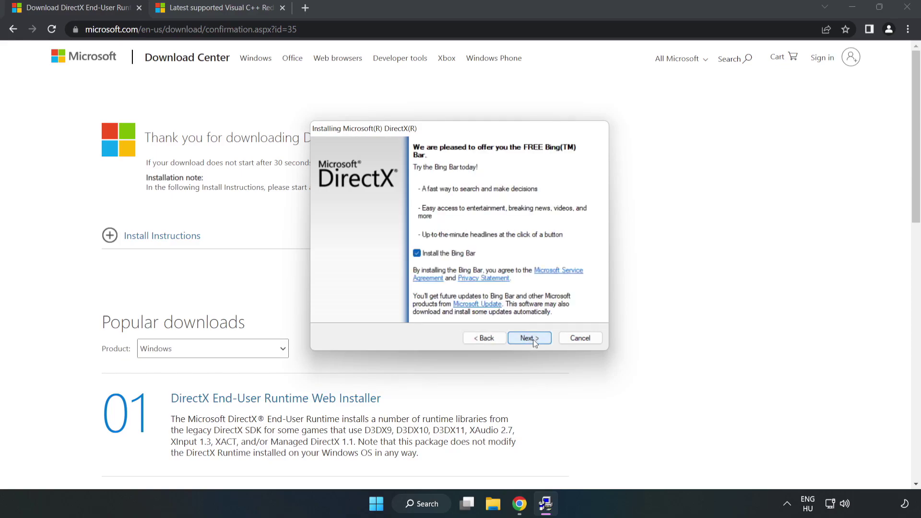
click(417, 253)
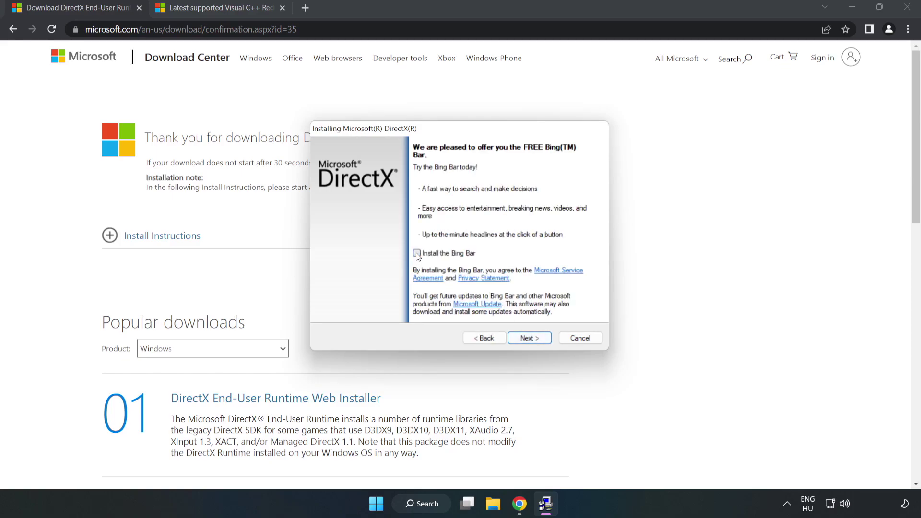
click(529, 338)
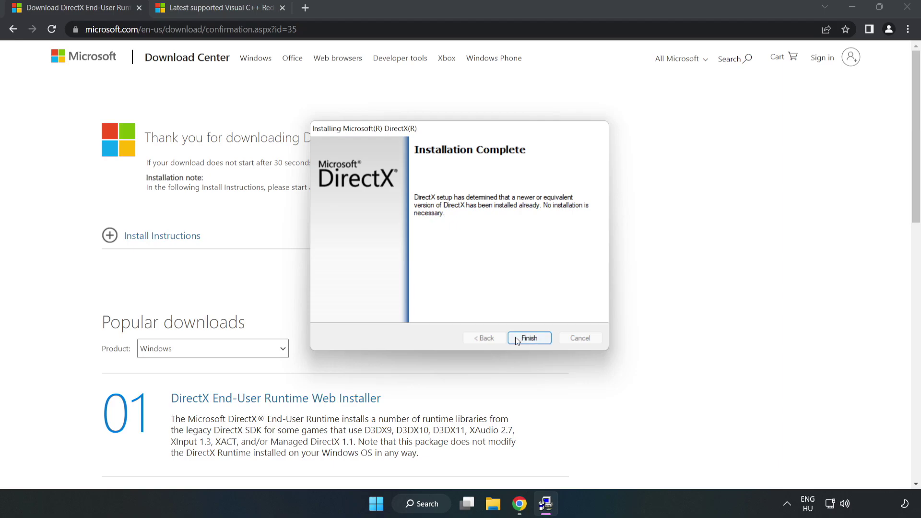
click(530, 338)
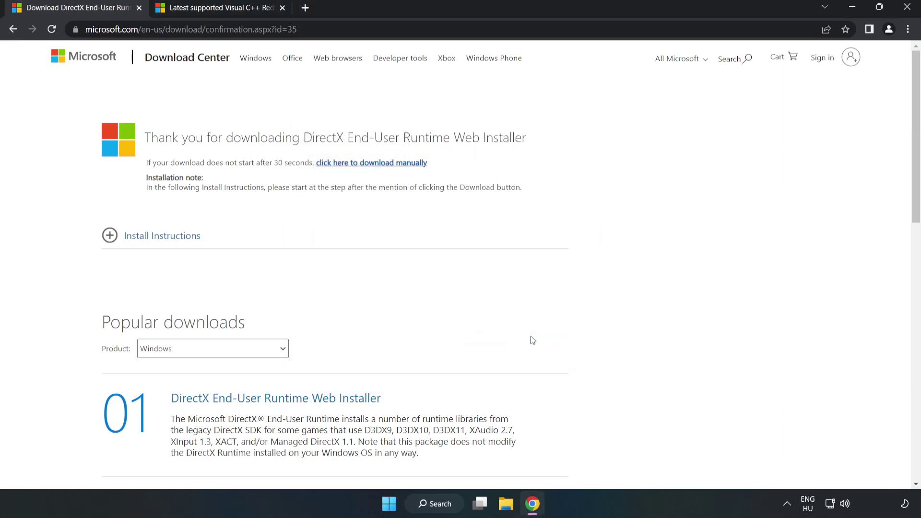
Download the x86, x64 and ARM64 Visual C++ redistributables, allowing Chrome multiple downloads
click(138, 8)
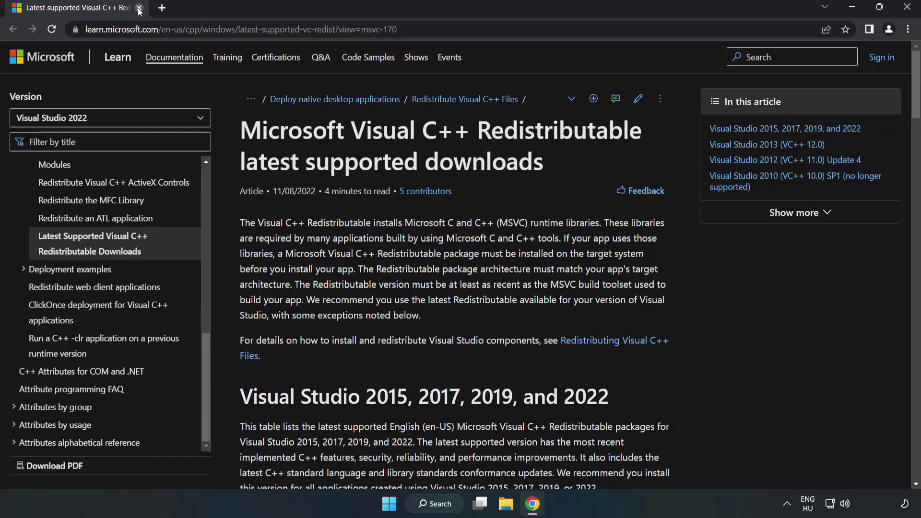
click(185, 28)
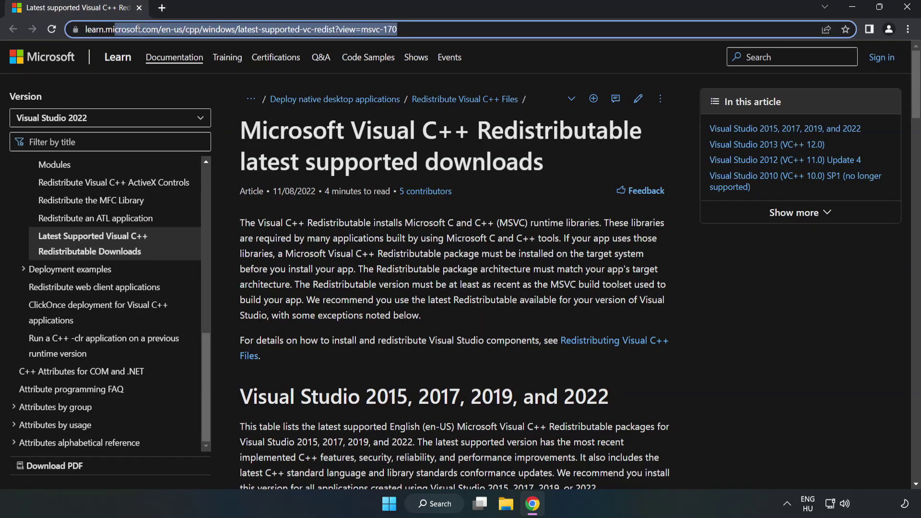
click(595, 143)
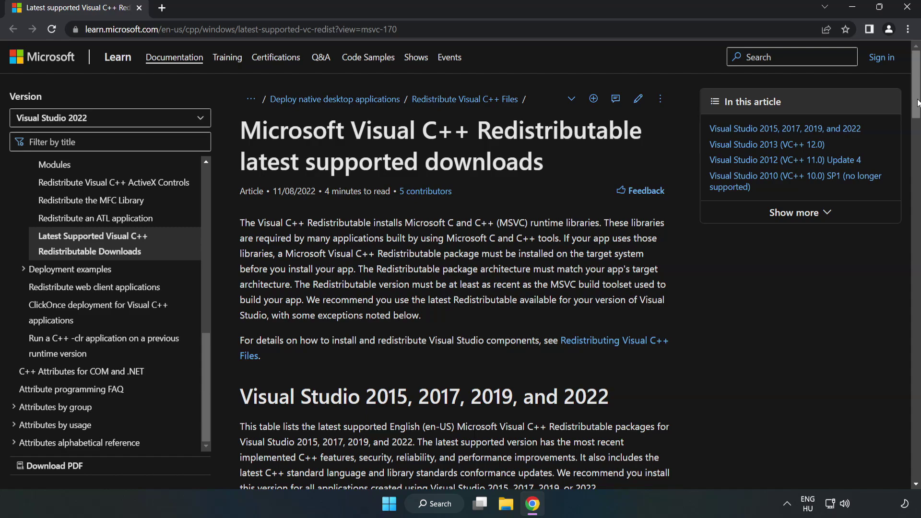
scroll(916, 117, down, 1)
scroll(916, 117, down, 5)
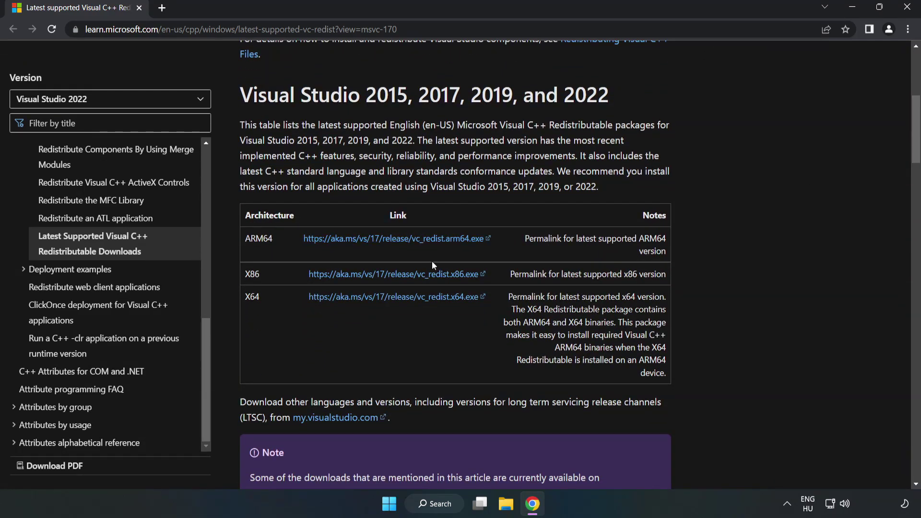
click(405, 277)
click(390, 297)
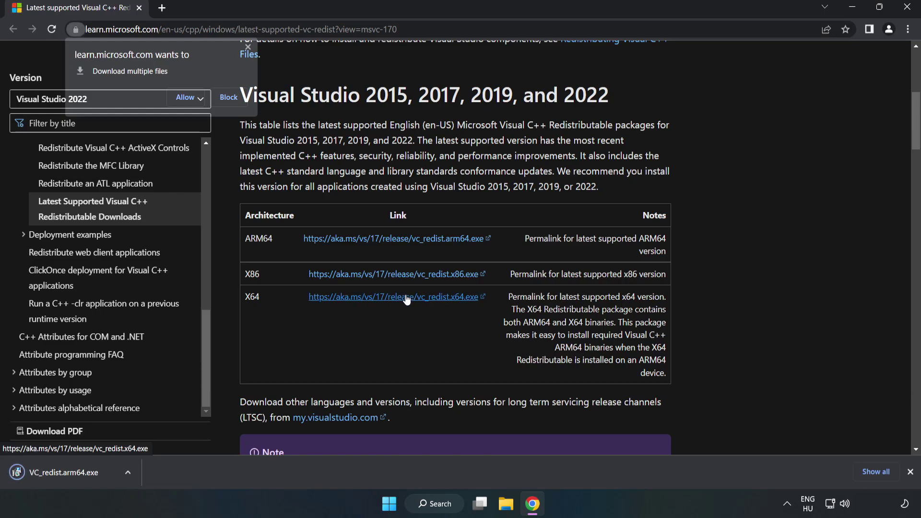
click(186, 96)
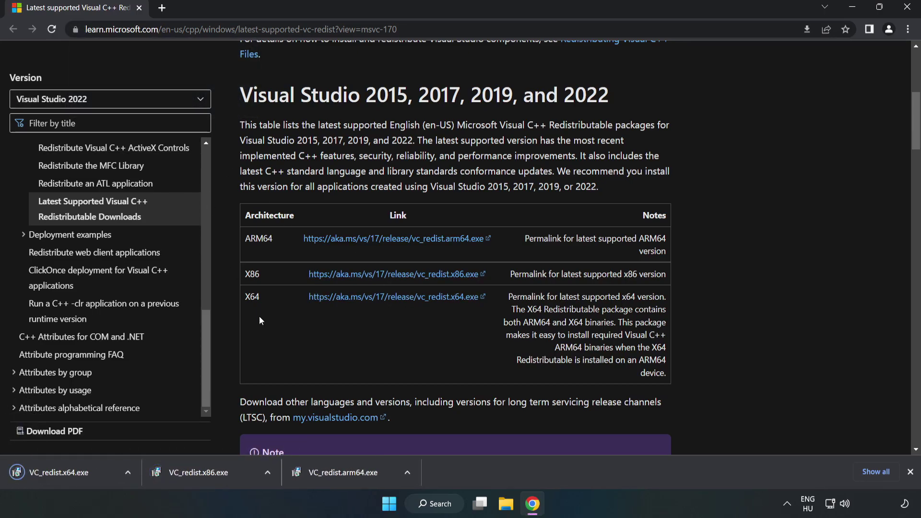
Try installing VC_redist.arm64.exe, which fails as unsupported on this processor, and close it
click(353, 476)
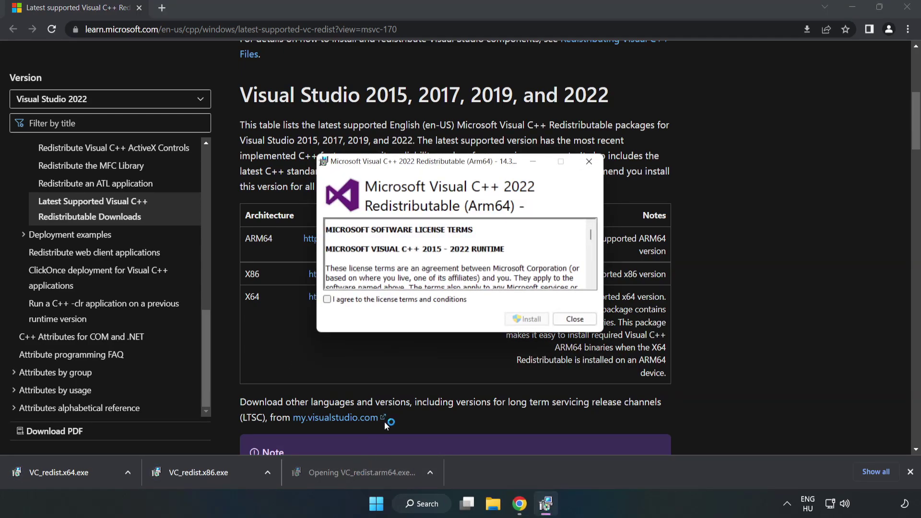
scroll(584, 229, down, 15)
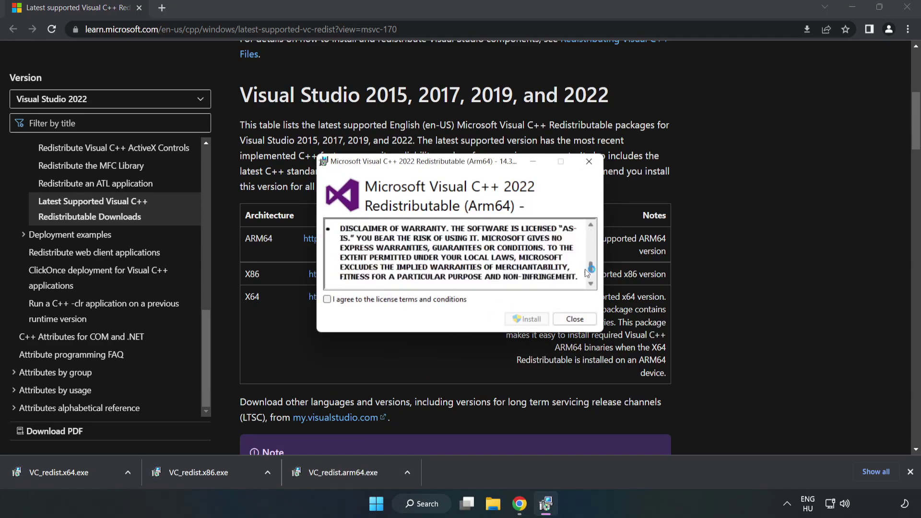
click(405, 299)
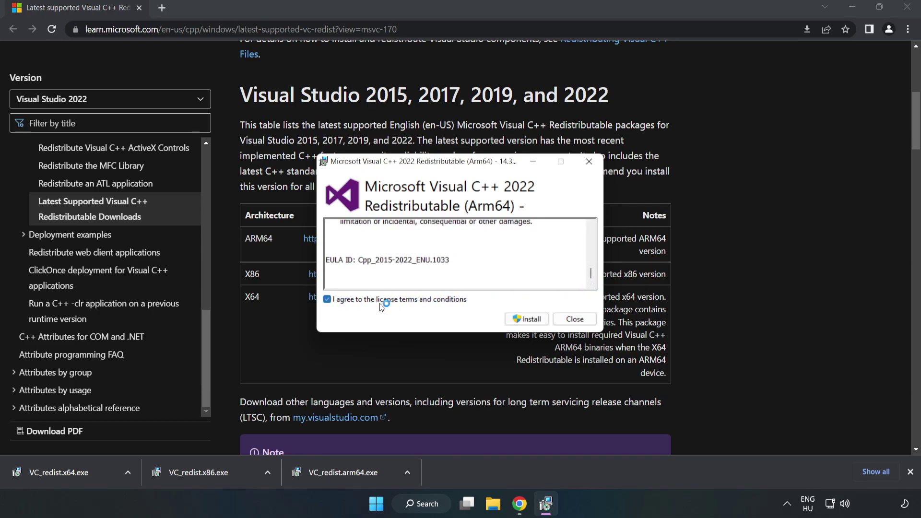
click(527, 320)
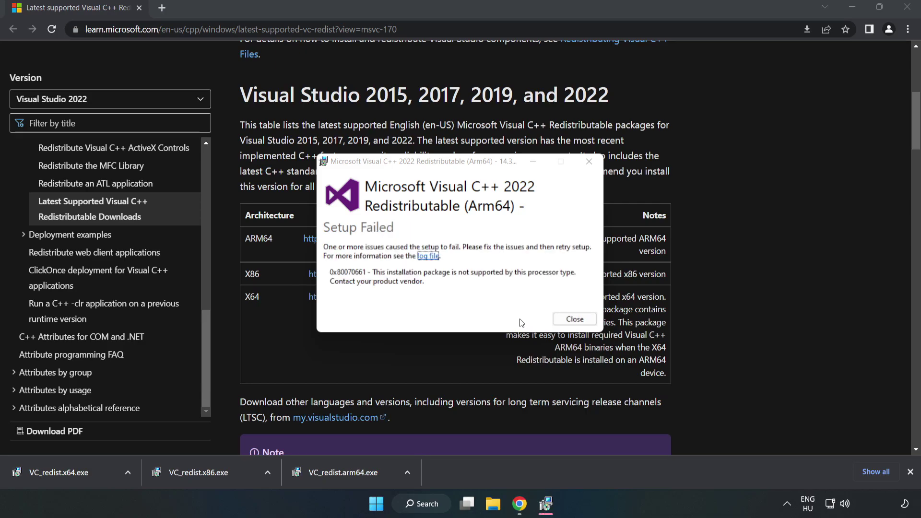
click(573, 319)
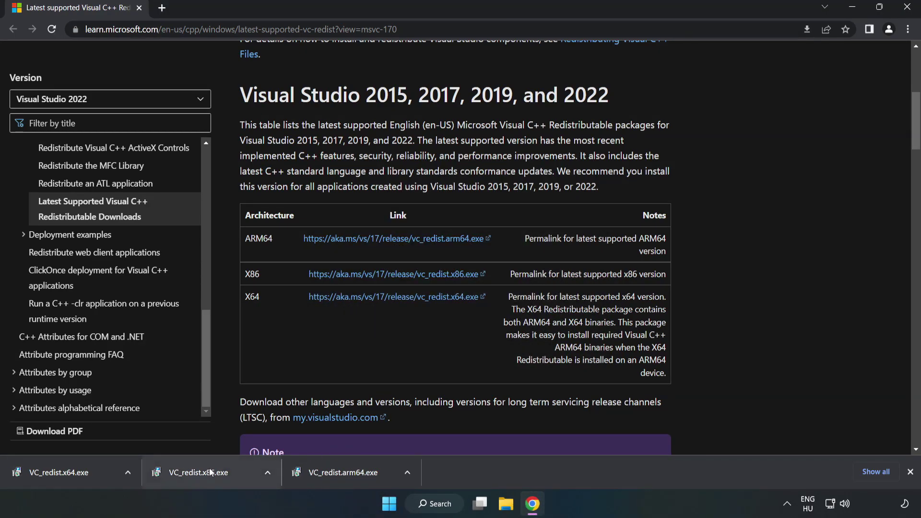
Install VC_redist.x86.exe and then VC_redist.x64.exe (14.34.31931), closing each finished setup
click(210, 473)
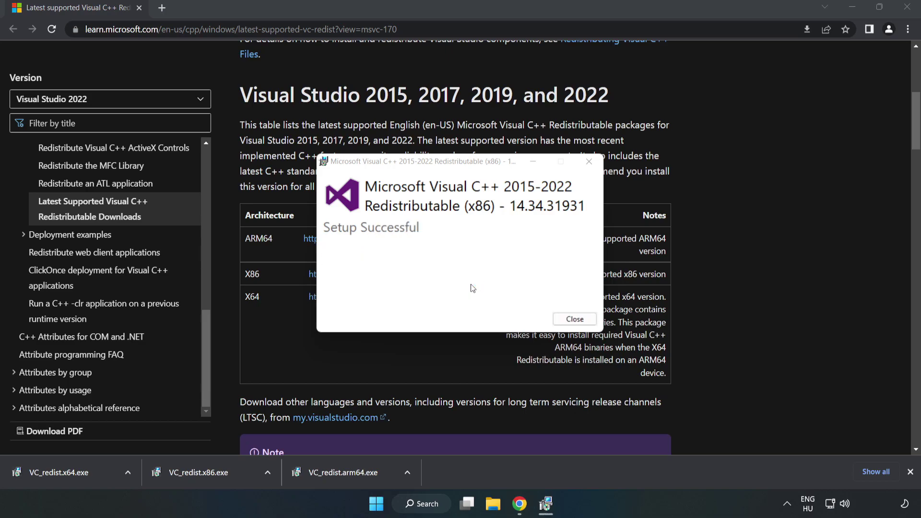
click(574, 319)
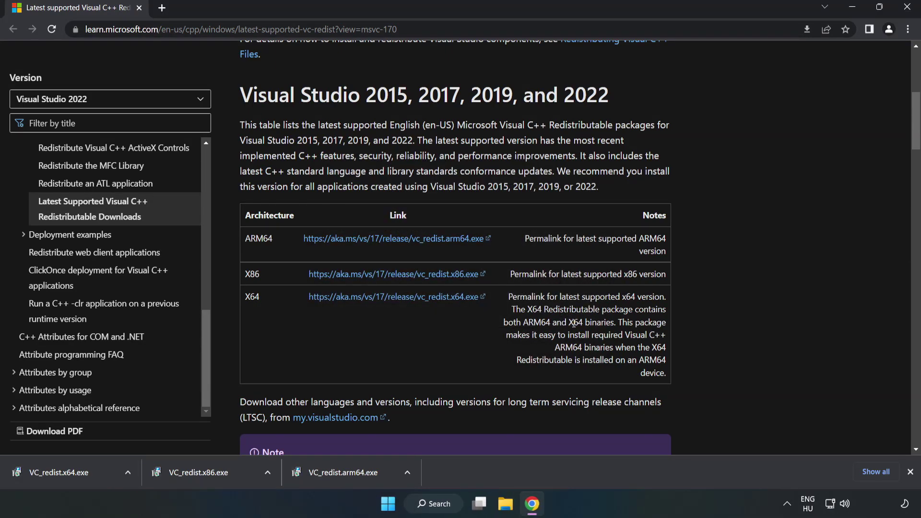
click(50, 470)
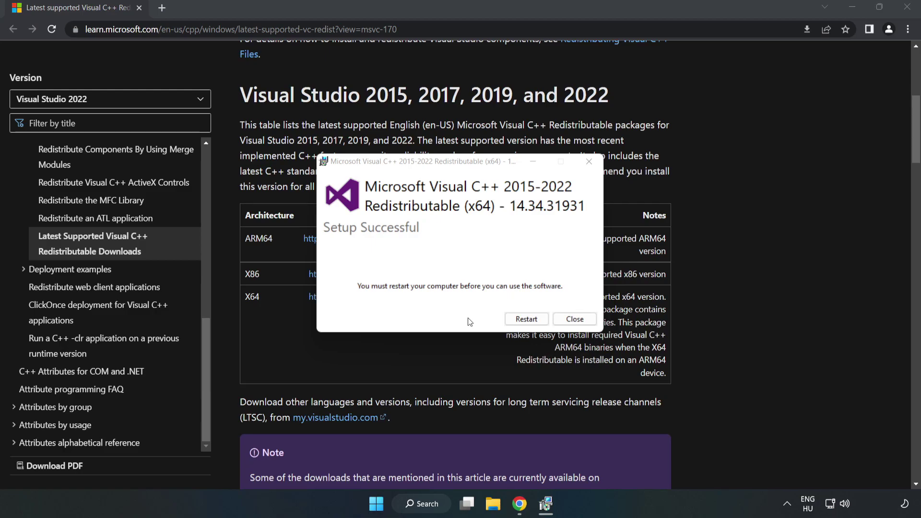
click(574, 320)
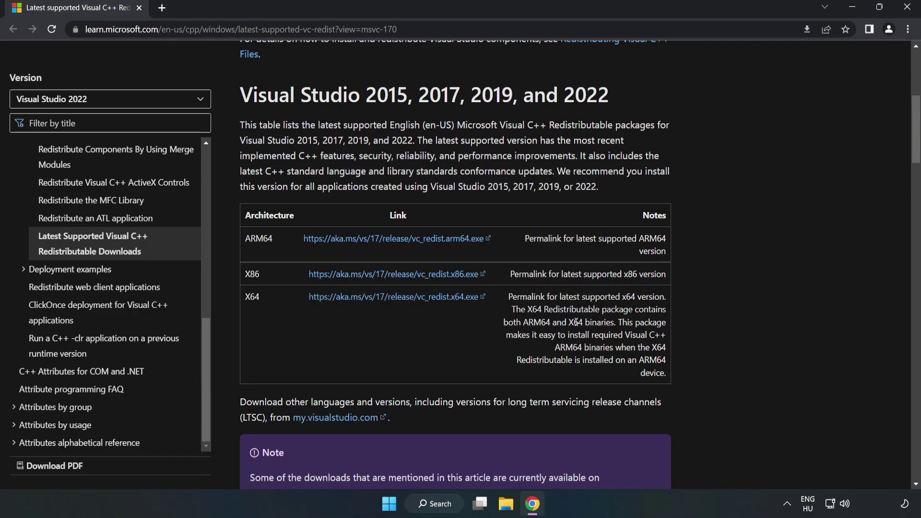
Close Chrome and show the power options in the Start menu
click(908, 11)
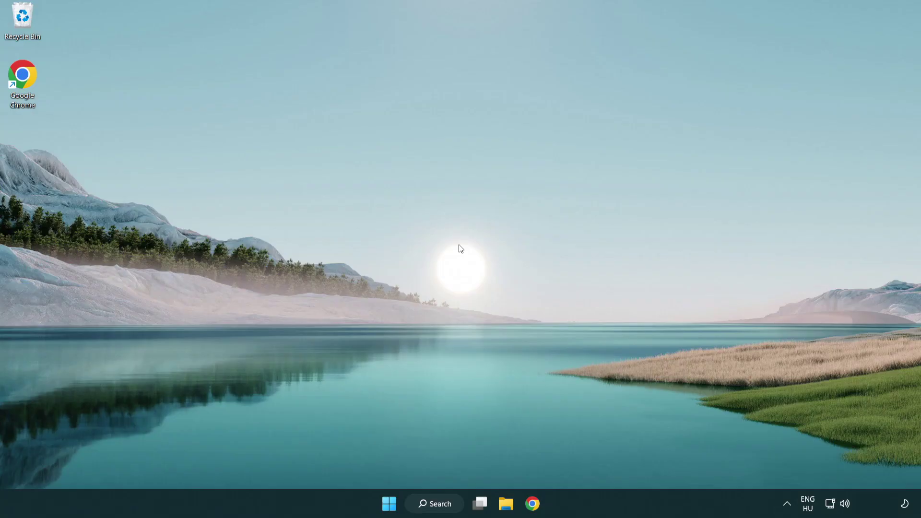
click(389, 503)
click(610, 464)
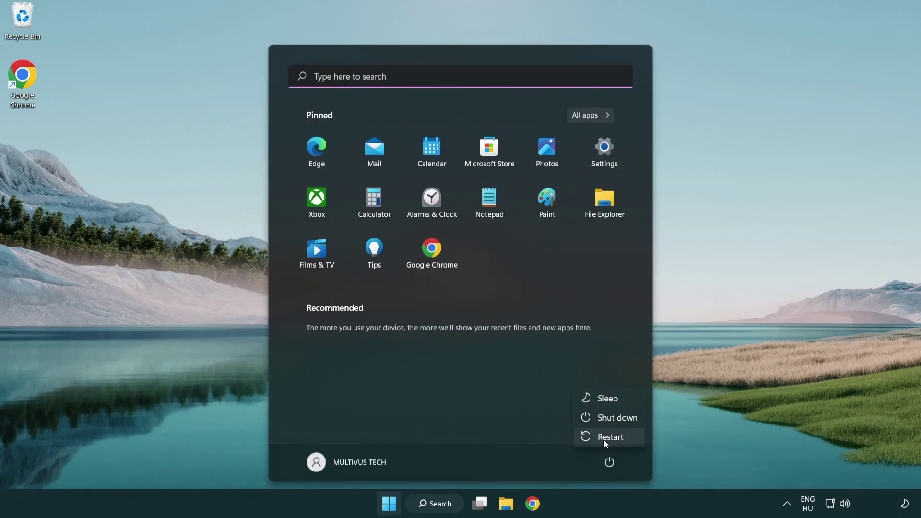